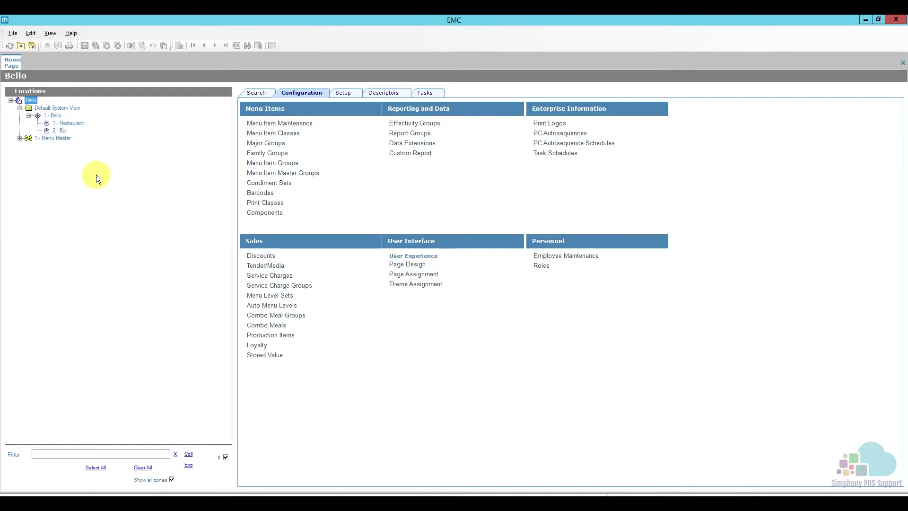
# Review the configuration modules for the Bello enterprise, the 1 - Bello property, the 1 - Restaurant revenue center and the 1 - Menu Master zone.
pyautogui.click(35, 101)
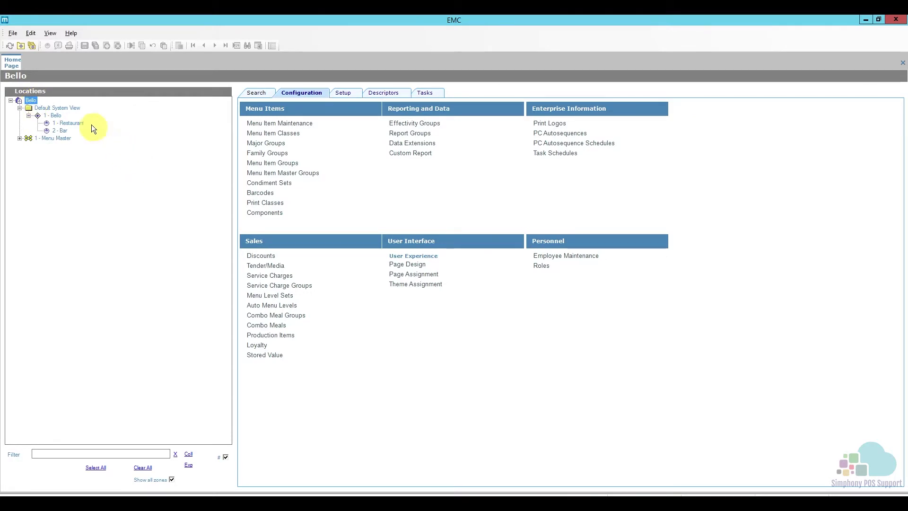
pyautogui.click(57, 115)
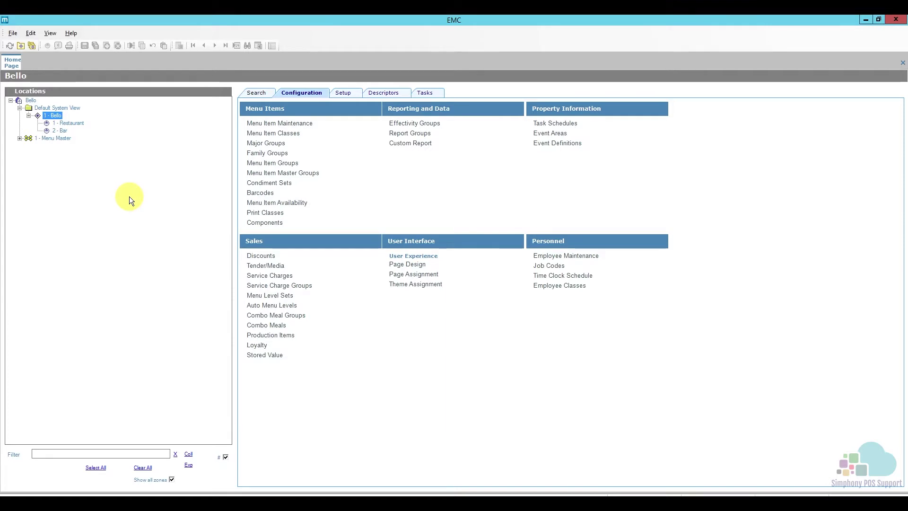
pyautogui.click(78, 124)
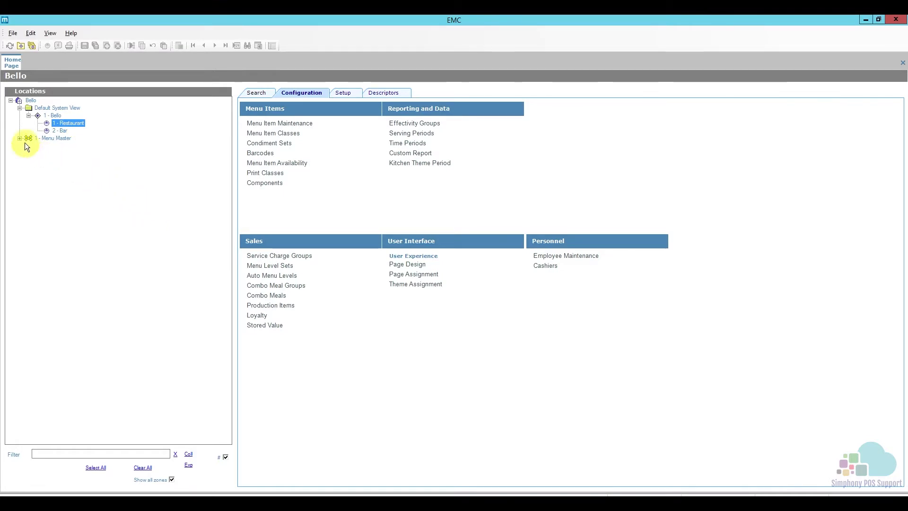
pyautogui.click(51, 138)
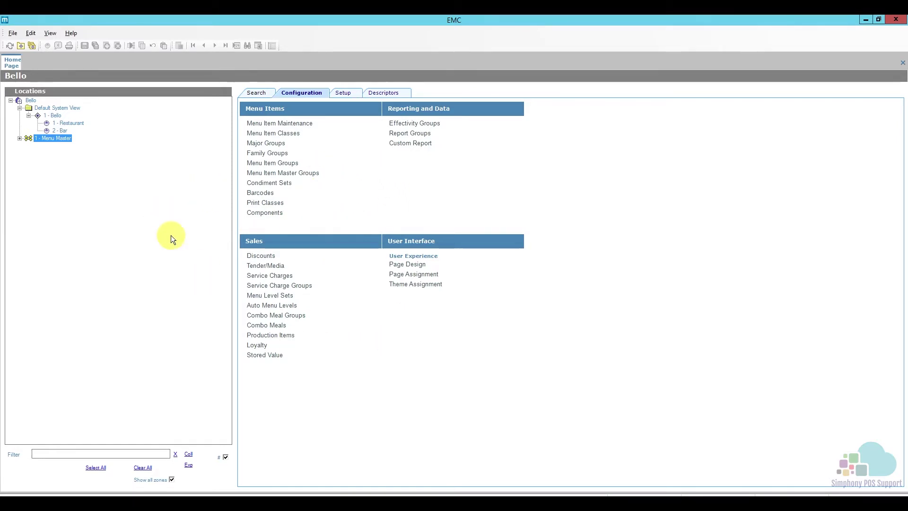
# Review the setup modules for the Bello enterprise, the 1 - Bello property and the 1 - Restaurant revenue center.
pyautogui.click(32, 101)
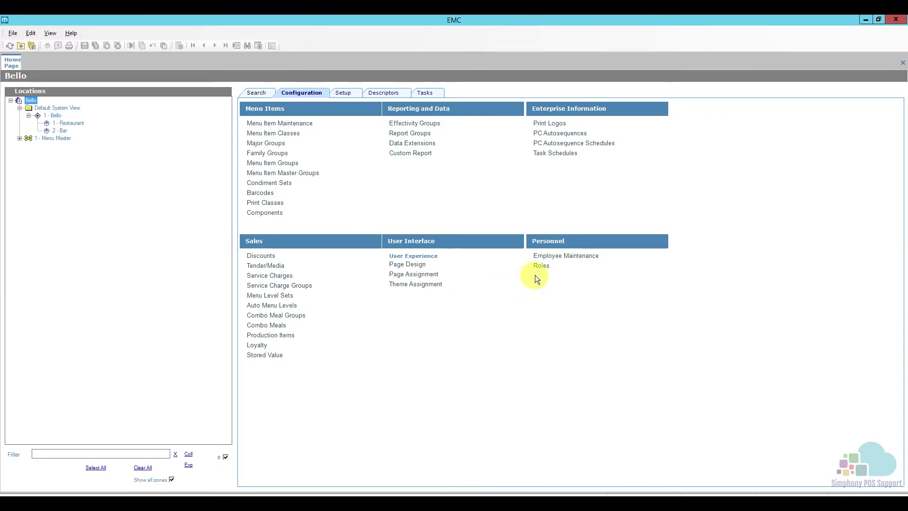
pyautogui.click(344, 94)
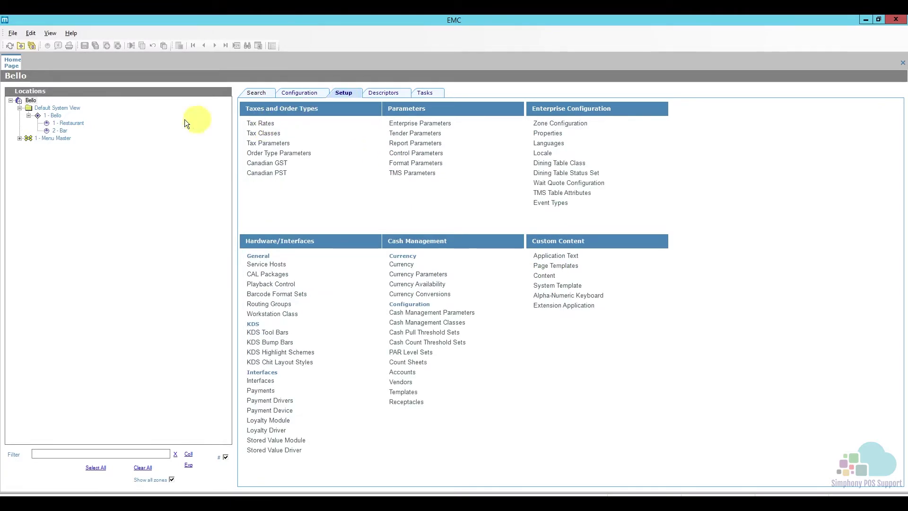
pyautogui.click(58, 116)
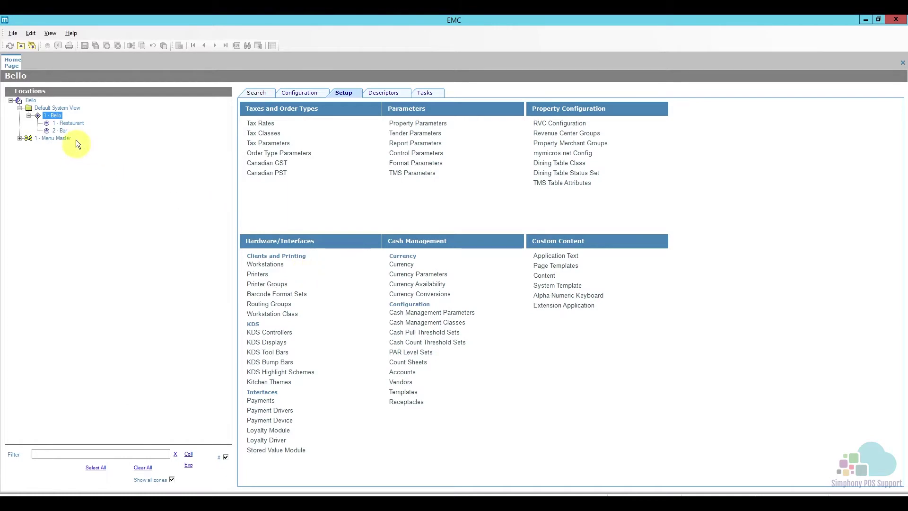
pyautogui.click(69, 123)
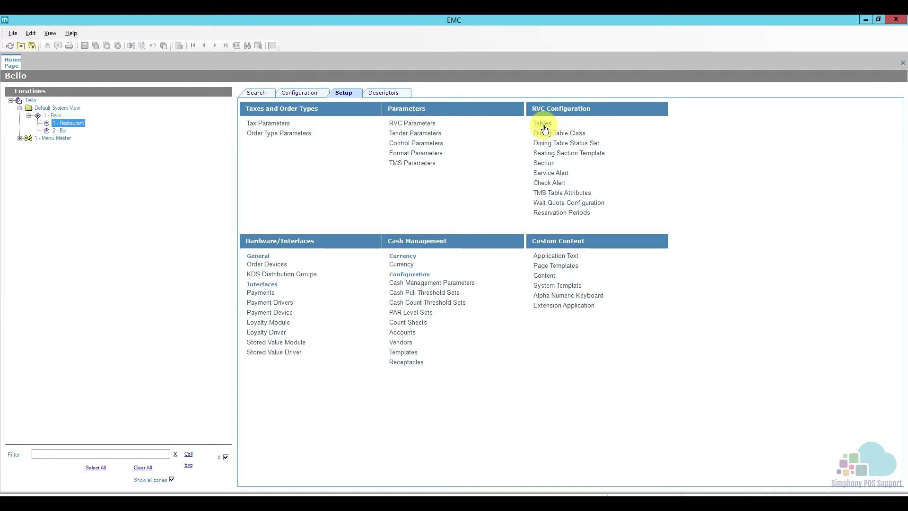
pyautogui.click(352, 204)
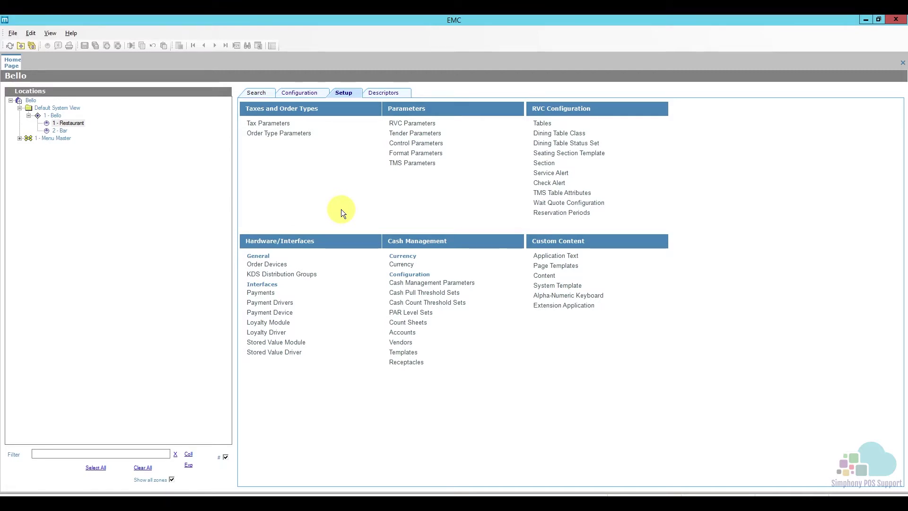
# Compare the configuration modules of 1 - Restaurant with those of the Bello enterprise and the 1 - Bello property.
pyautogui.click(304, 94)
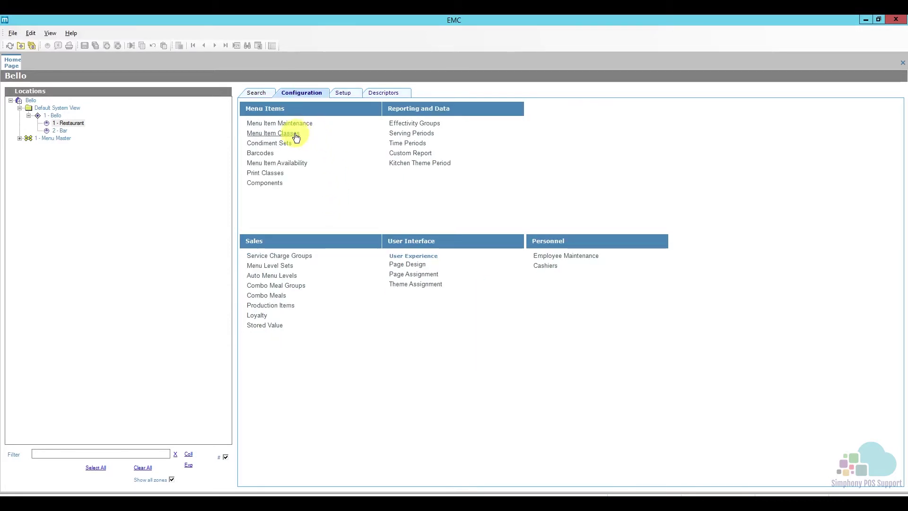
pyautogui.click(30, 101)
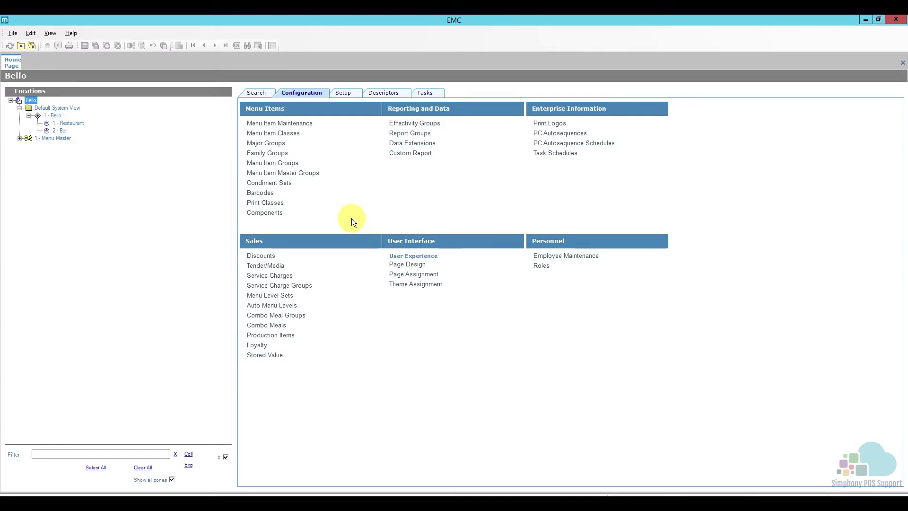
pyautogui.click(57, 116)
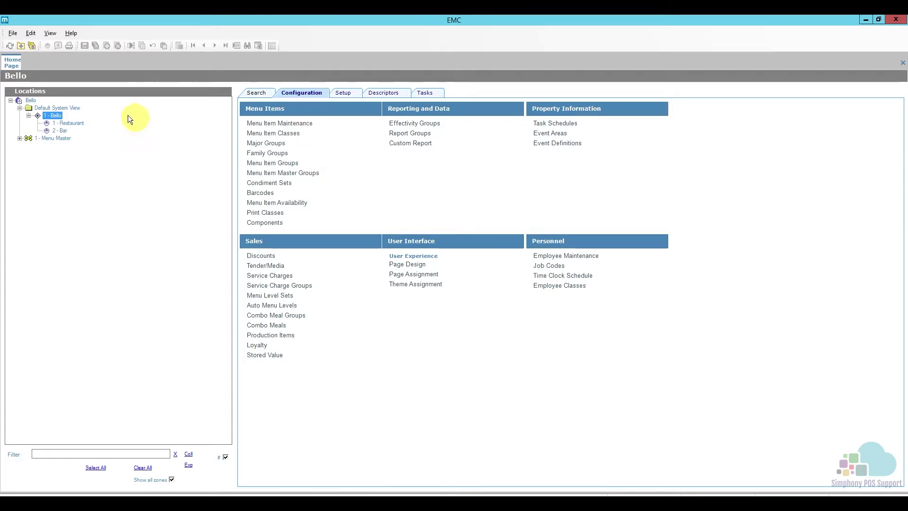
# List all menu item master records in Menu Item Maintenance at the enterprise level and select the Pastry Basket record.
pyautogui.click(30, 104)
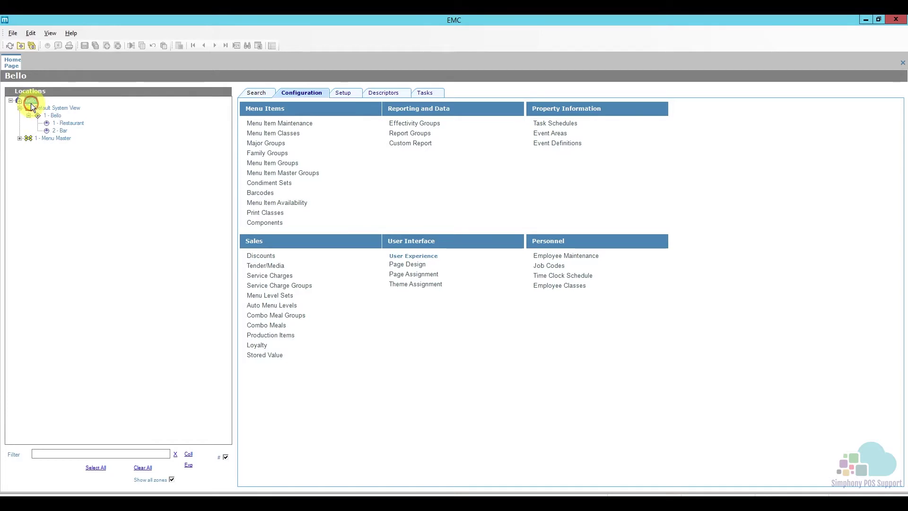
pyautogui.click(282, 123)
pyautogui.click(69, 328)
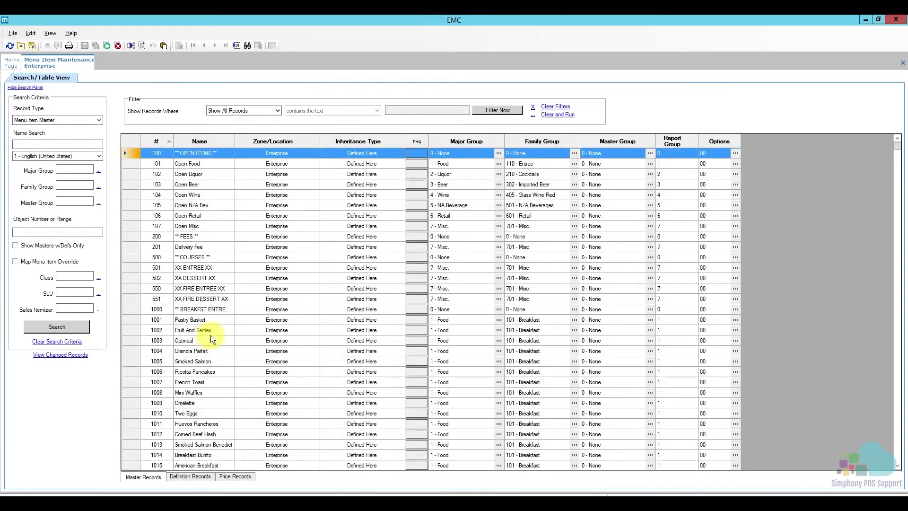
pyautogui.click(129, 320)
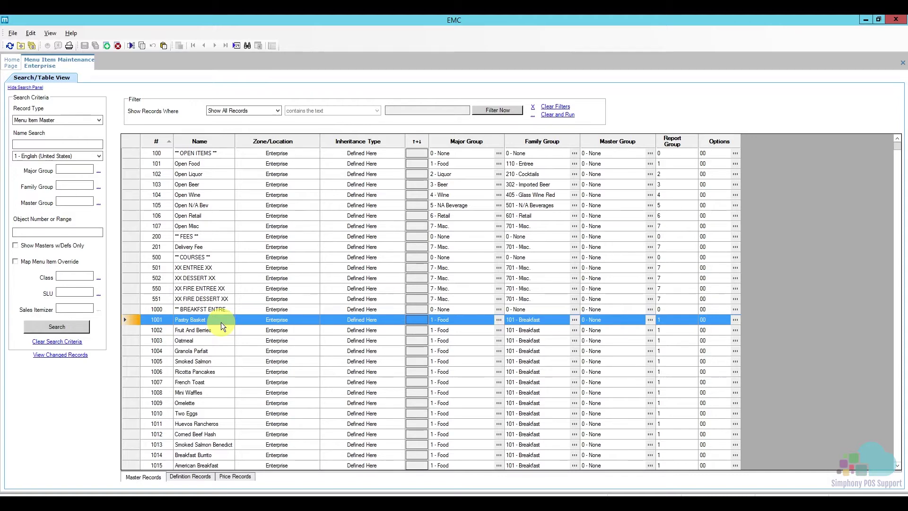
pyautogui.click(132, 341)
pyautogui.click(131, 319)
# Return to the locations overview and view the enterprise level and the 1 - Restaurant revenue center.
pyautogui.click(14, 61)
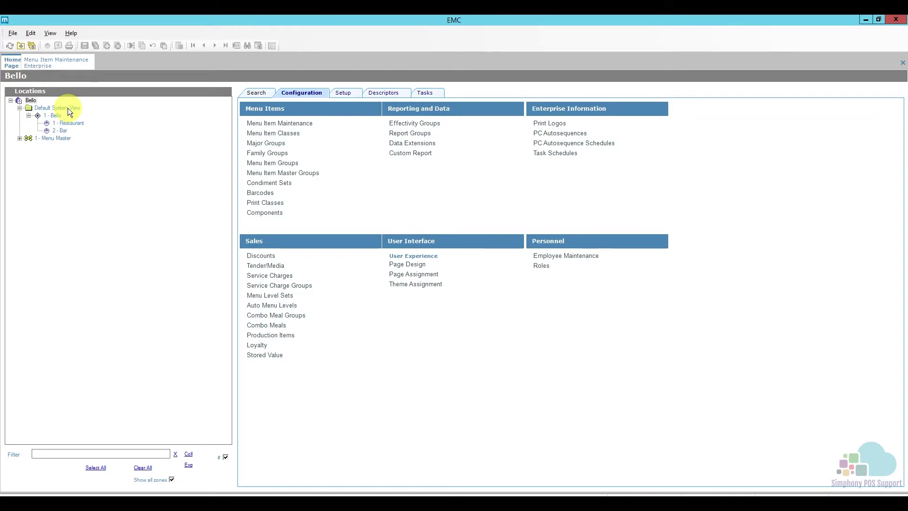
pyautogui.click(31, 102)
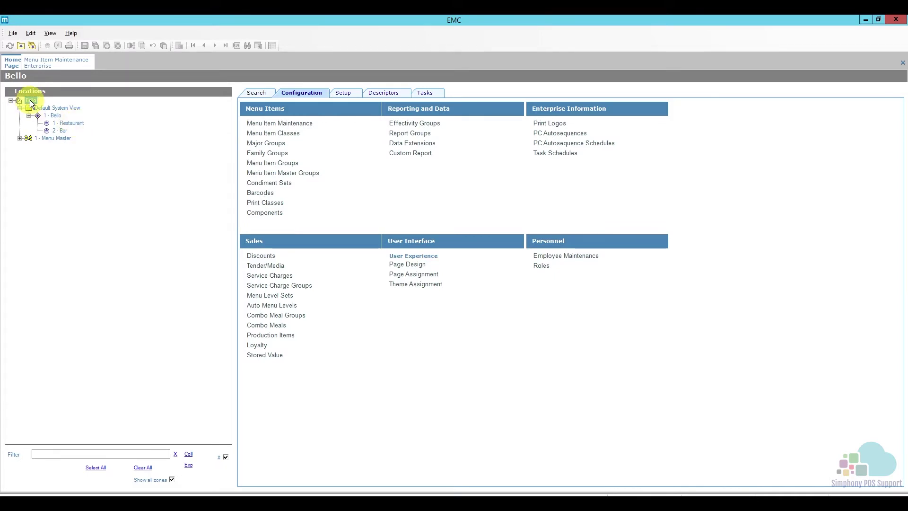
pyautogui.click(72, 124)
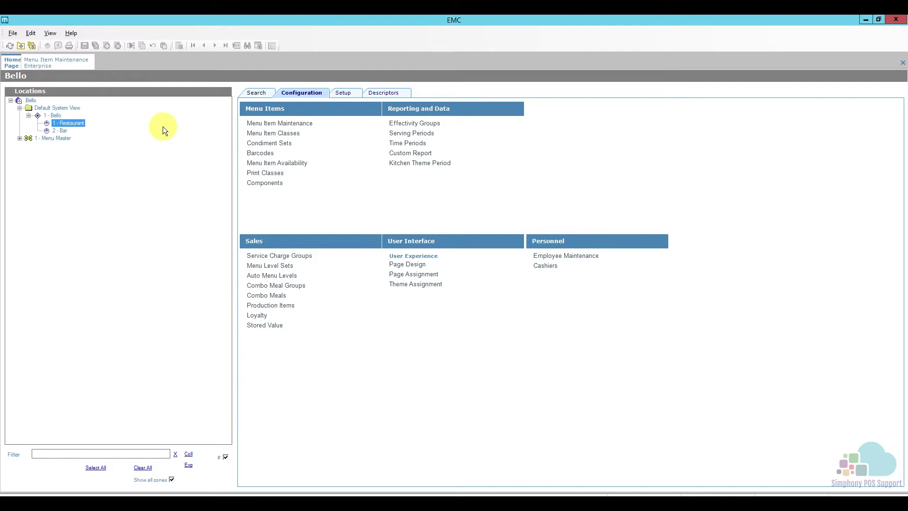
# Examine the inheritance type, zone/location and name of the Pastry Basket record in the enterprise-level Menu Item Maintenance.
pyautogui.click(59, 62)
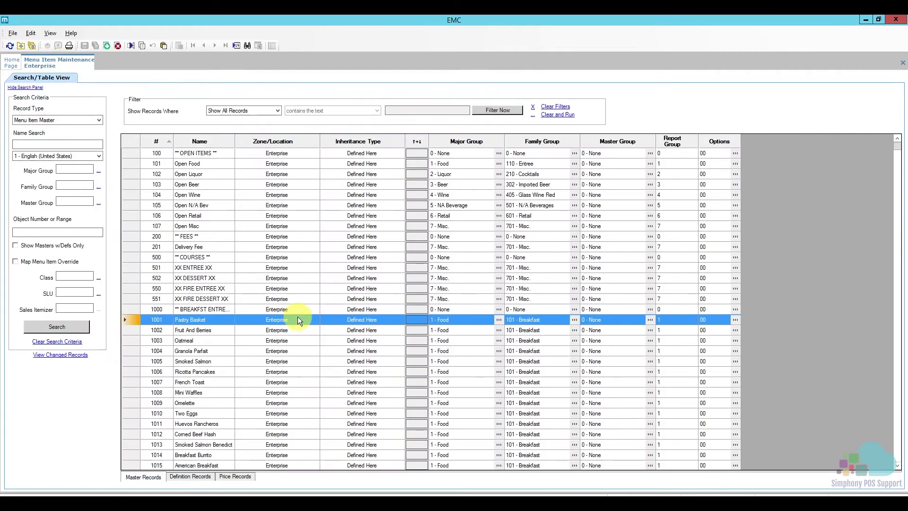
pyautogui.click(376, 322)
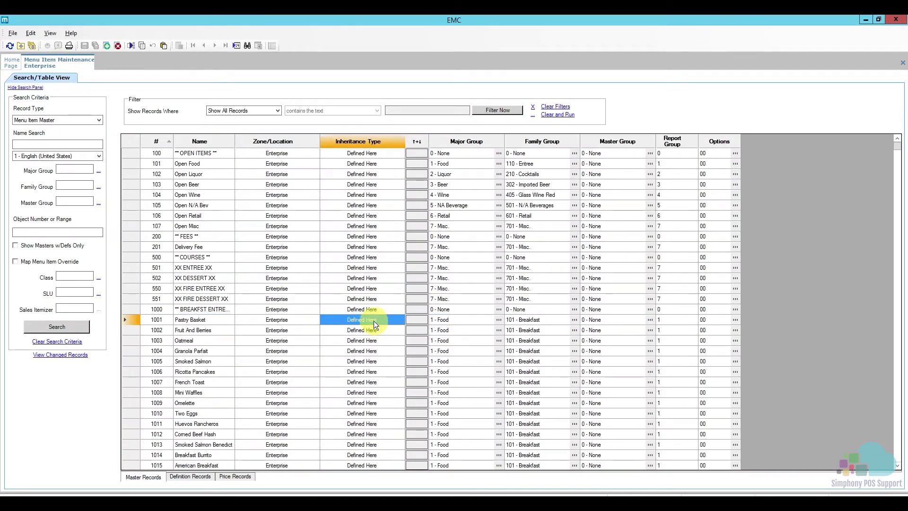
pyautogui.click(305, 322)
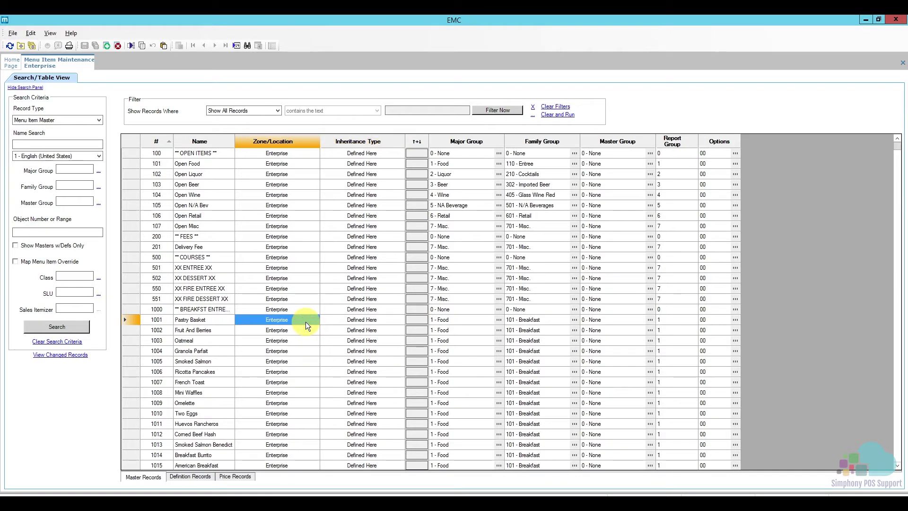
pyautogui.click(222, 320)
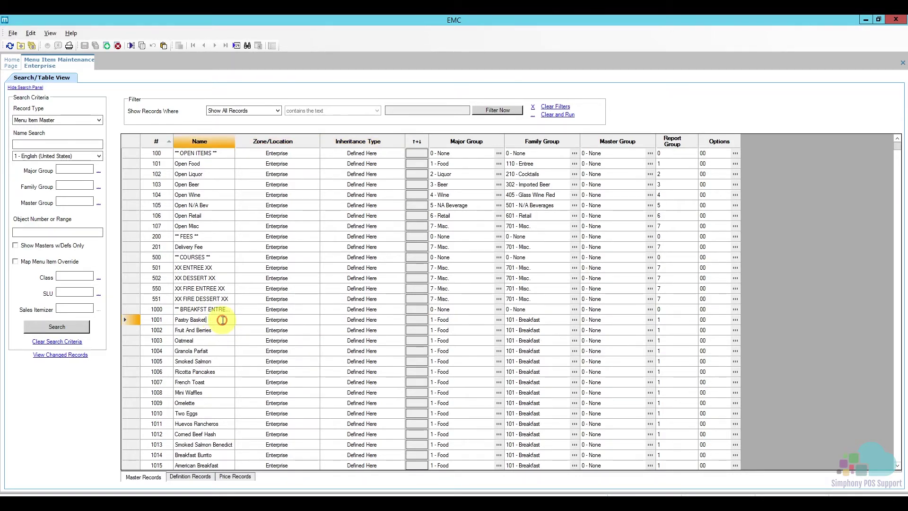
pyautogui.click(218, 320)
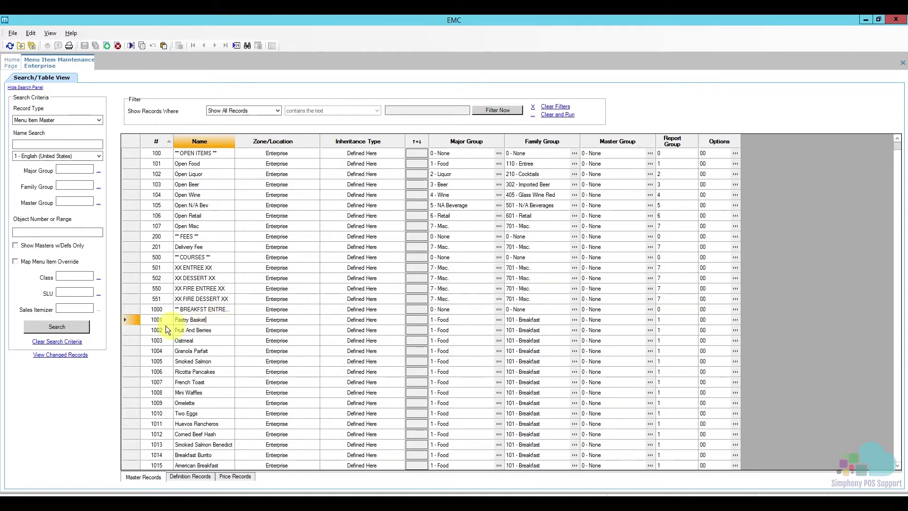
pyautogui.click(131, 321)
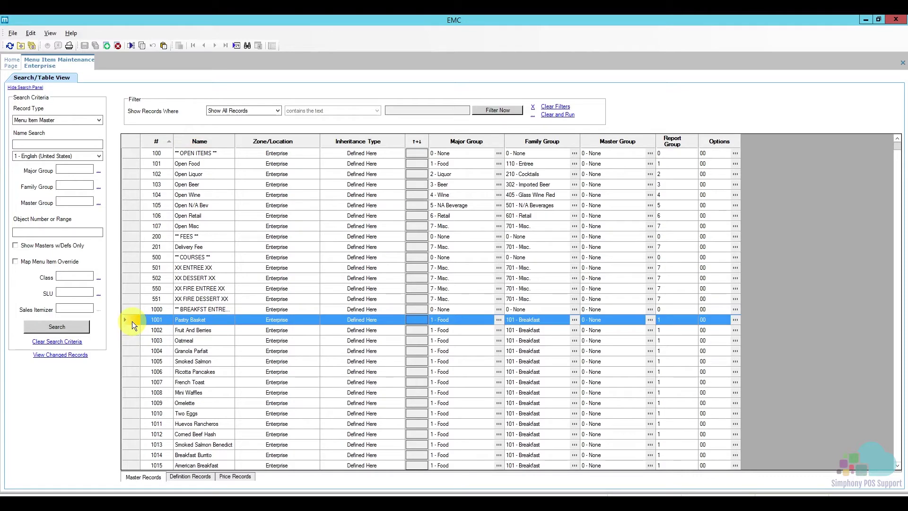
# List the menu item master records for the 1 - Bello property and check Pastry Basket's inheritance type and zone/location.
pyautogui.click(12, 63)
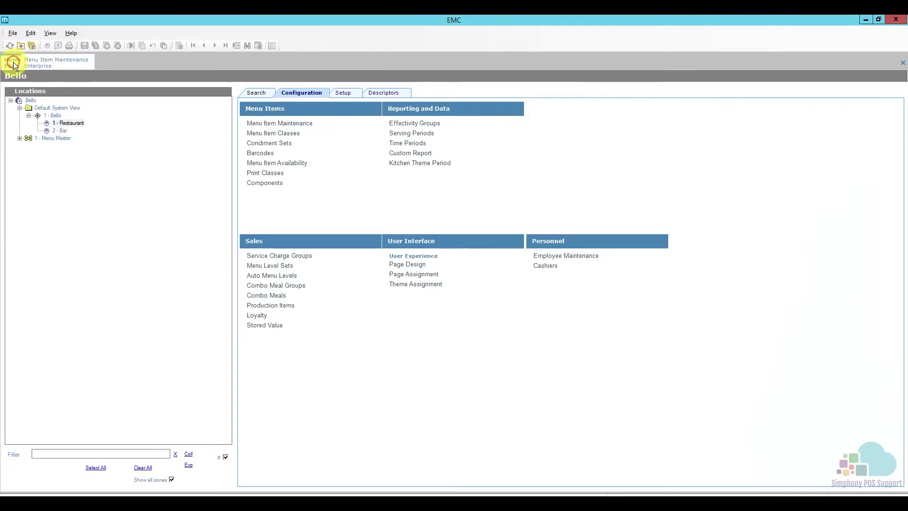
pyautogui.click(55, 115)
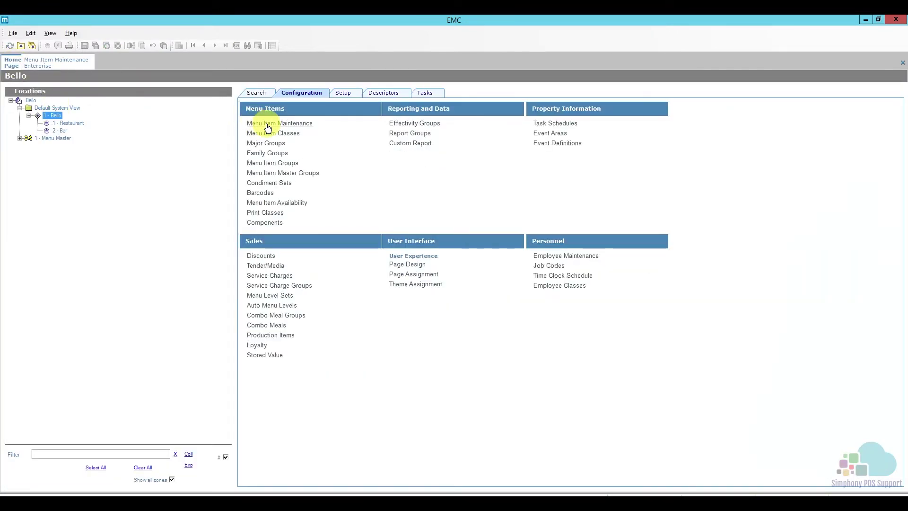
pyautogui.click(263, 123)
pyautogui.click(69, 326)
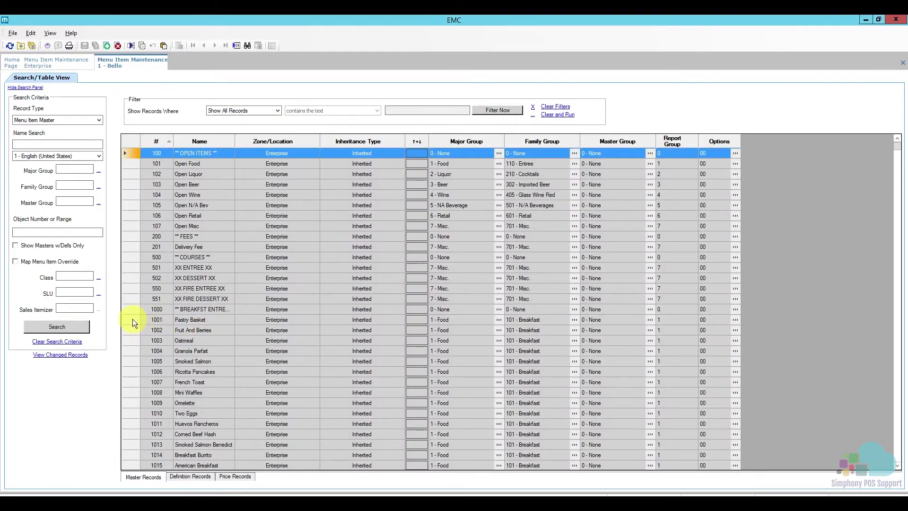
pyautogui.click(186, 320)
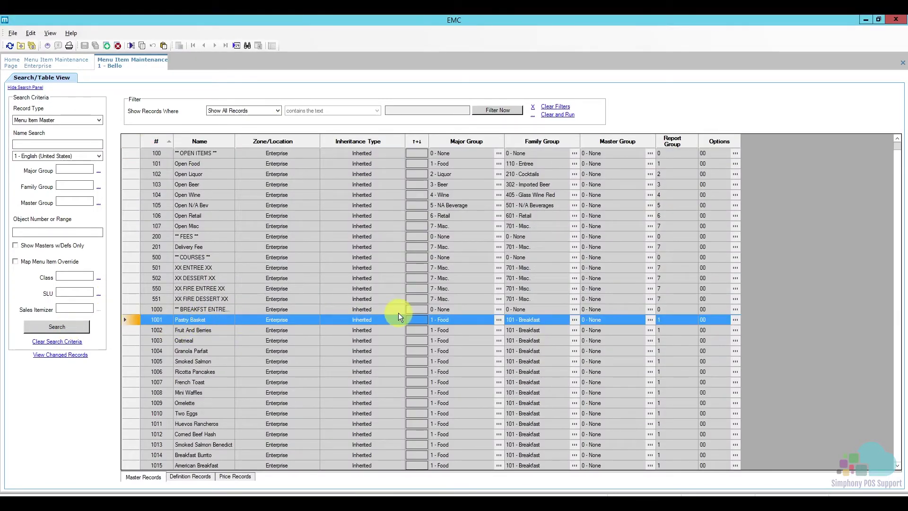
pyautogui.click(386, 319)
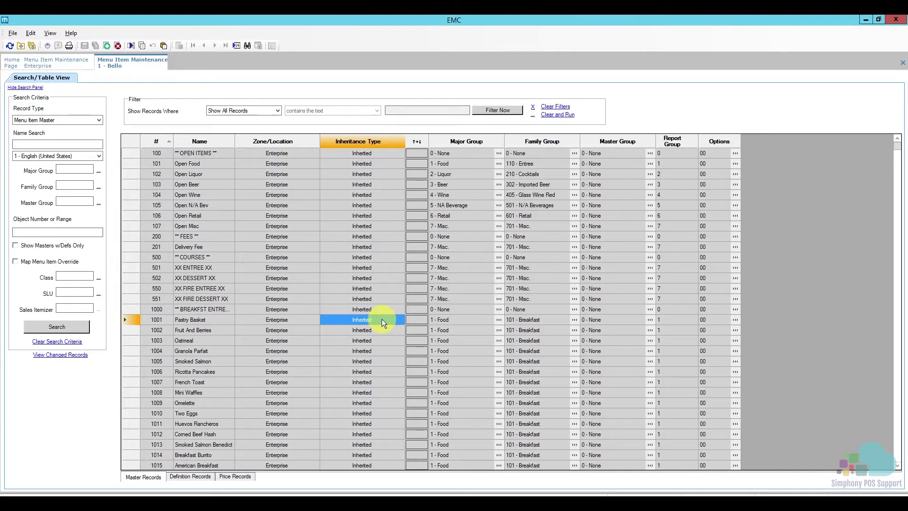
pyautogui.click(301, 320)
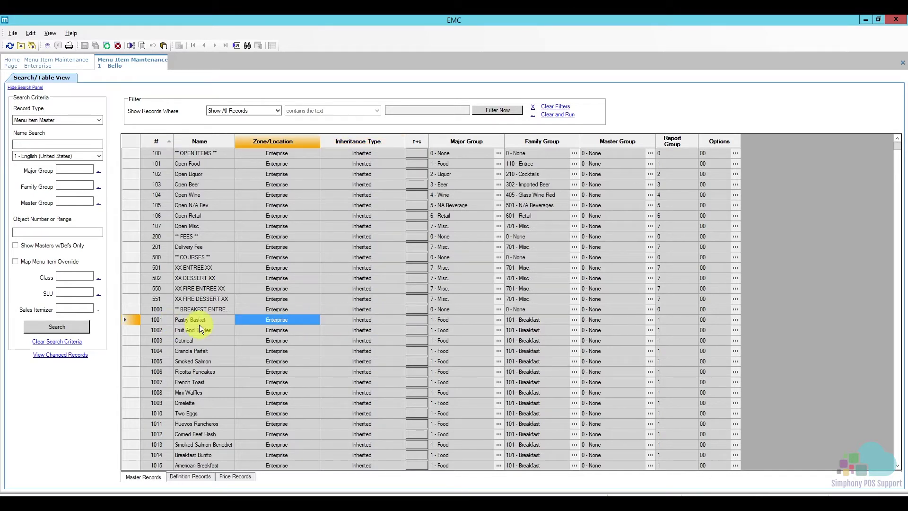
# List the menu item master records for the 1 - Restaurant revenue center and check Pastry Basket's inheritance type and zone/location.
pyautogui.click(13, 63)
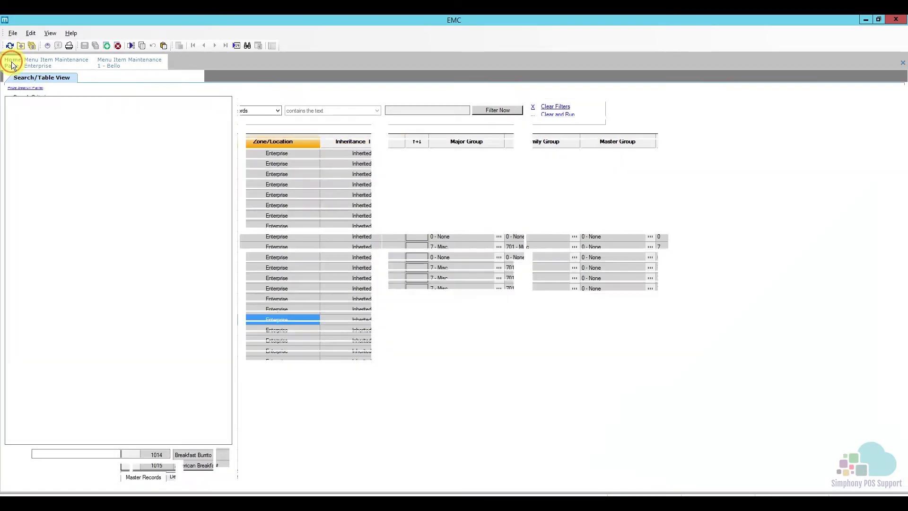
pyautogui.click(65, 124)
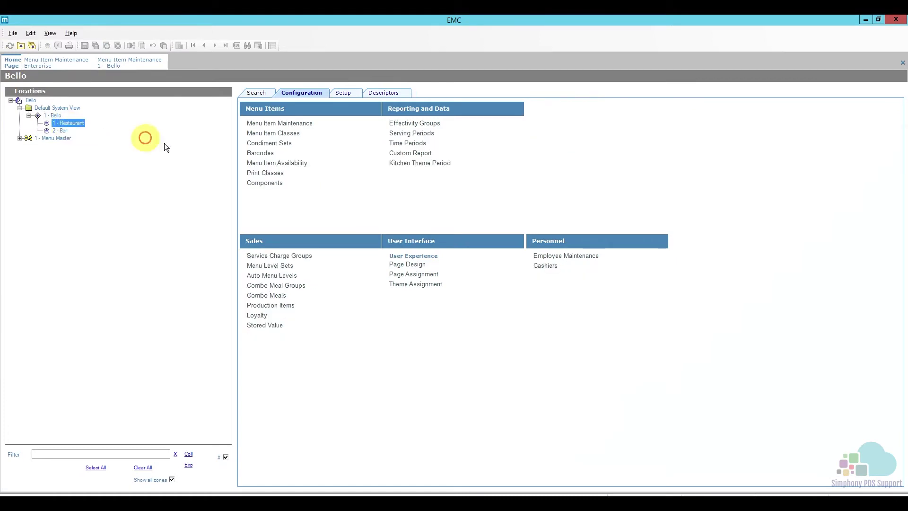
pyautogui.click(272, 124)
pyautogui.click(69, 332)
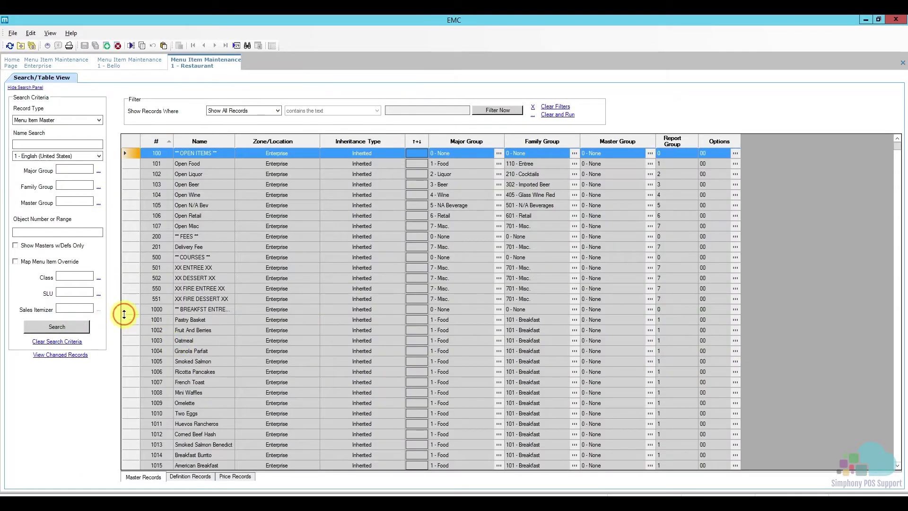
pyautogui.click(126, 320)
pyautogui.click(384, 322)
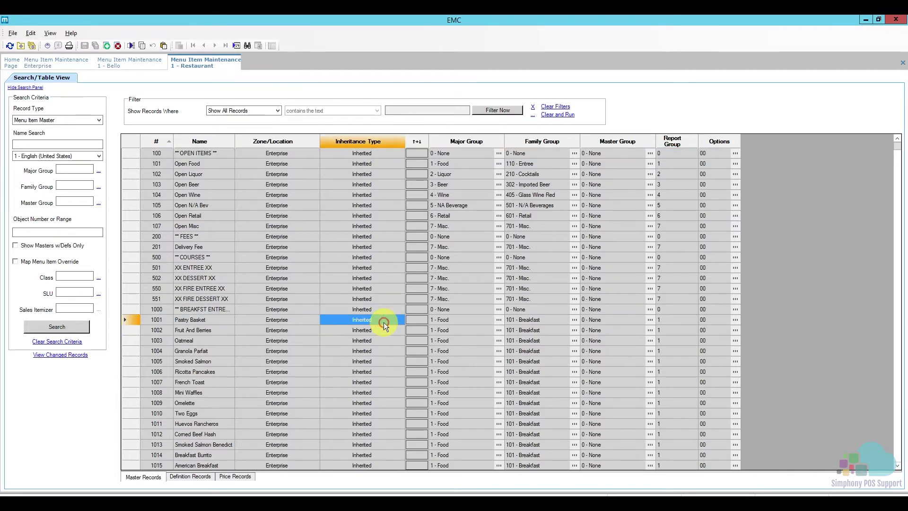
pyautogui.click(308, 320)
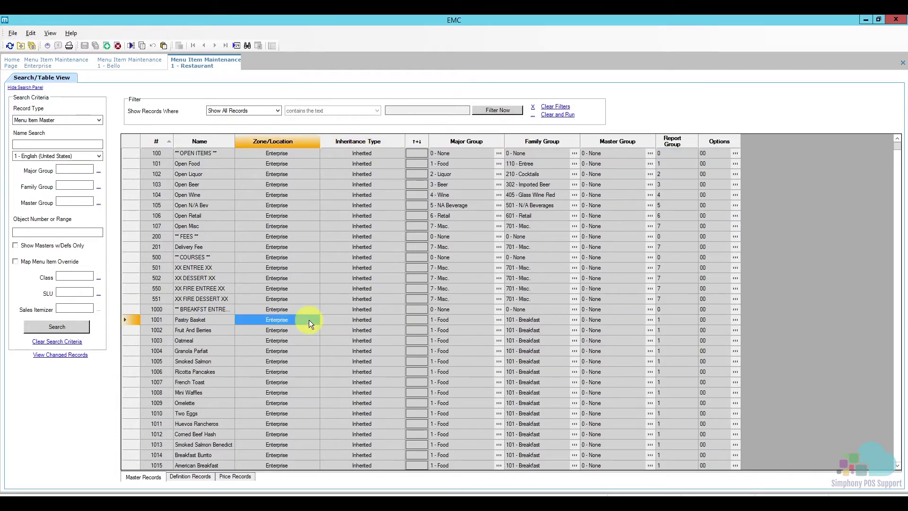
# Compare Pastry Basket's inheritance type at 1 - Restaurant with the revenue center's place in the location hierarchy.
pyautogui.click(381, 320)
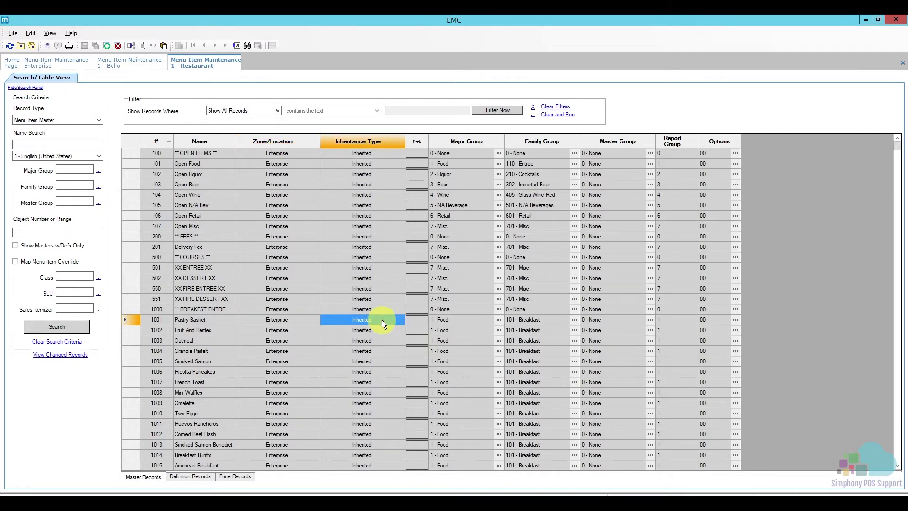
pyautogui.click(11, 64)
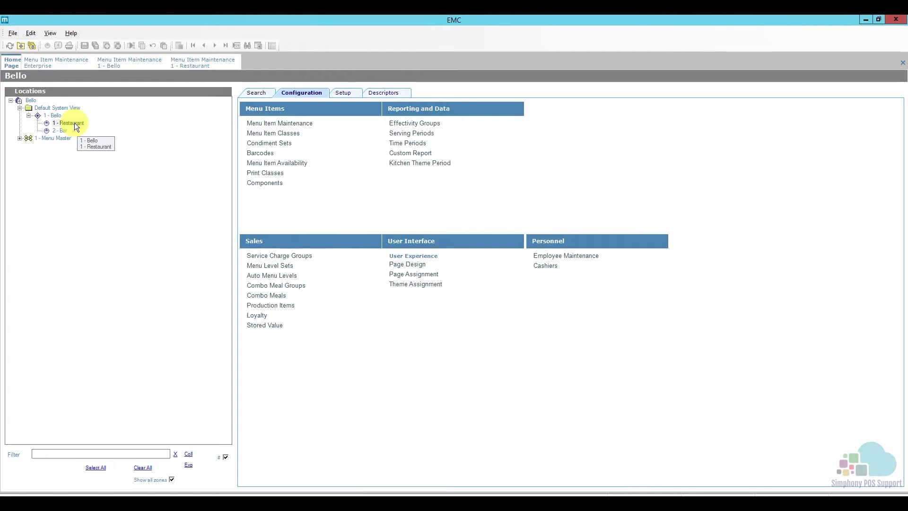
pyautogui.click(210, 63)
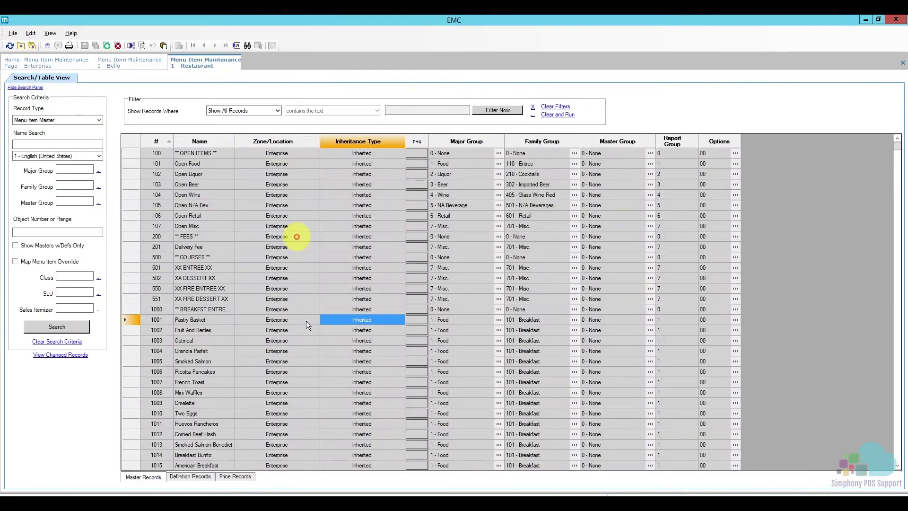
pyautogui.click(132, 321)
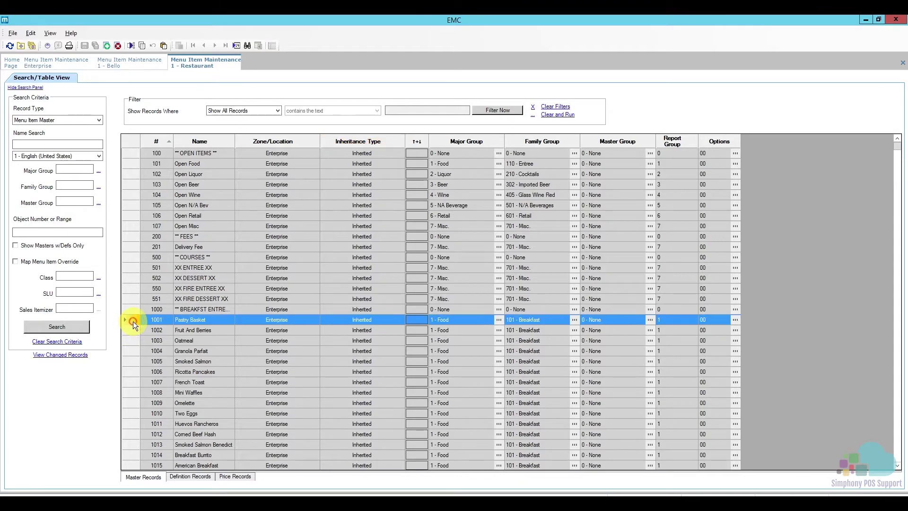
# View the price records for the 1 - Restaurant revenue center and examine Pastry Basket's price and zone/location.
pyautogui.click(240, 476)
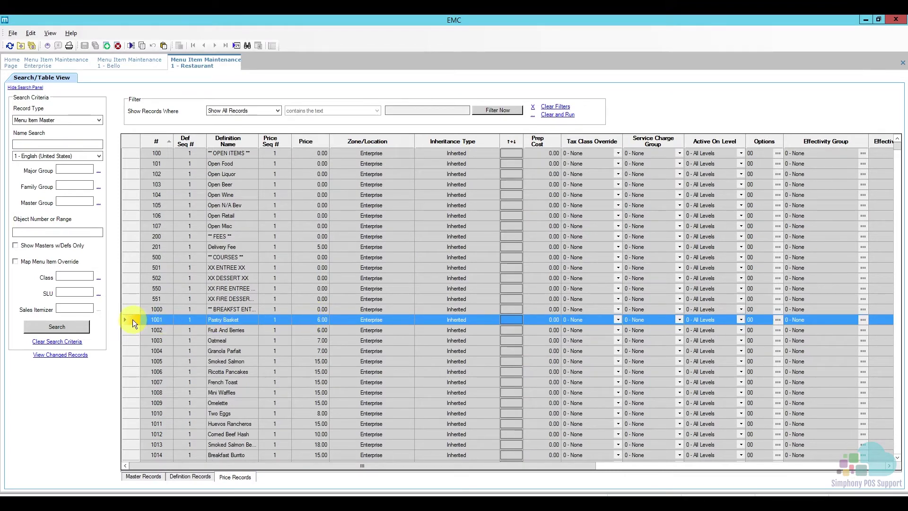
pyautogui.click(319, 319)
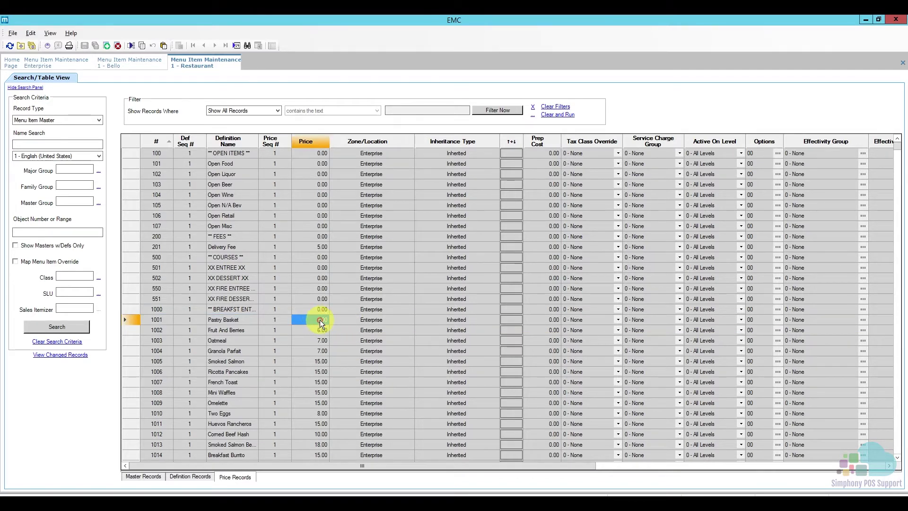
pyautogui.click(348, 323)
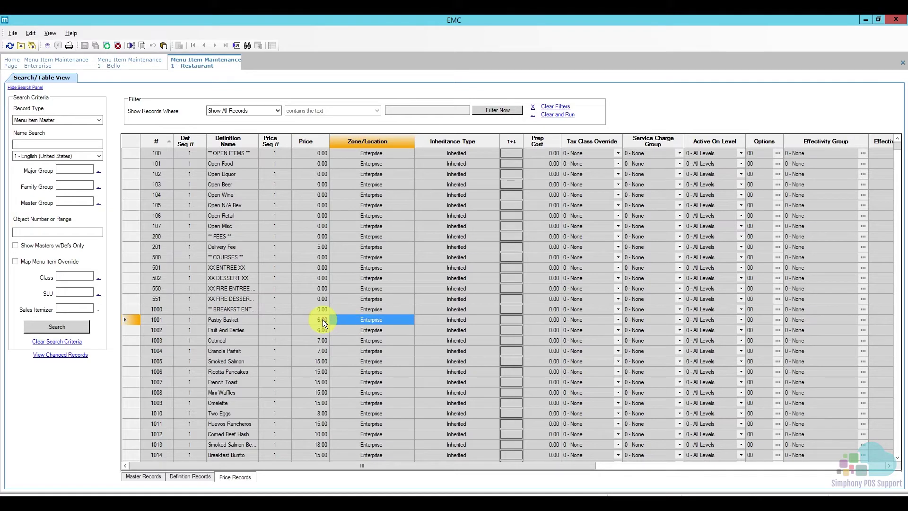
pyautogui.click(322, 319)
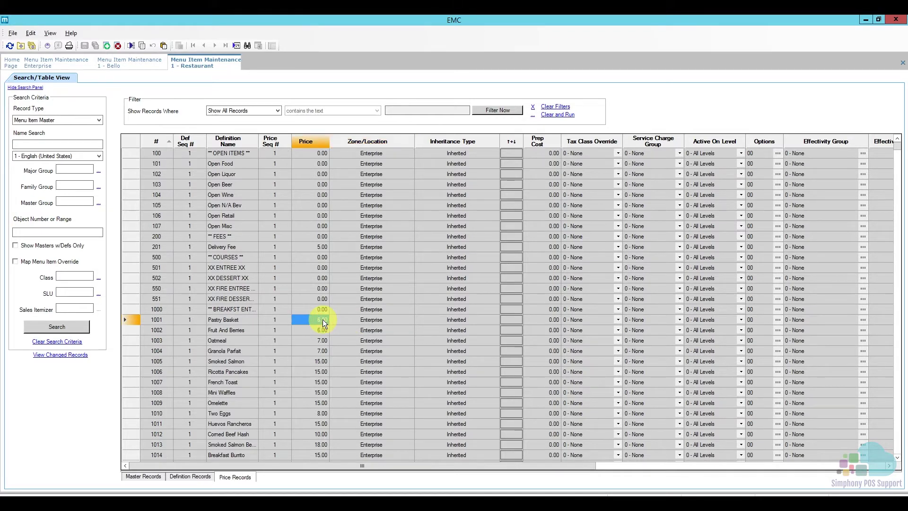
# Override the inherited Pastry Basket price record at the 1 - Restaurant revenue center, using the existing record.
pyautogui.click(129, 319)
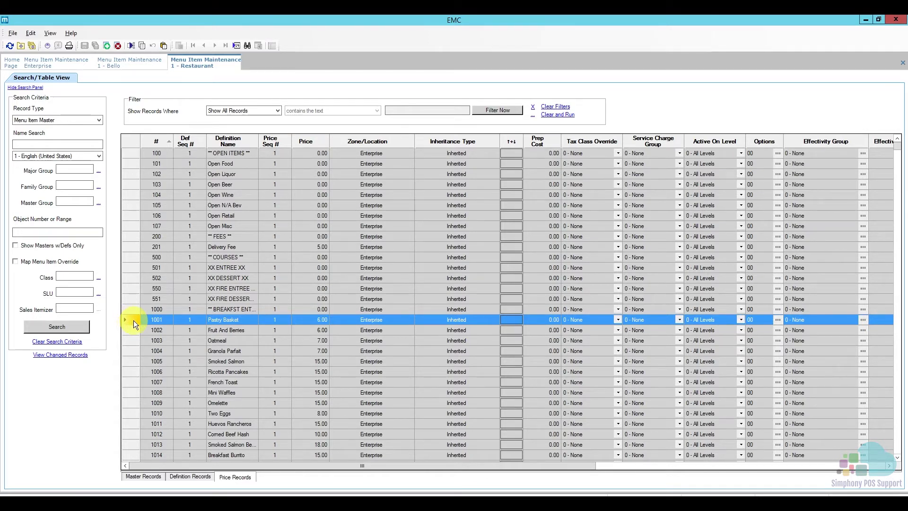
pyautogui.rightClick(133, 319)
pyautogui.moveTo(196, 415)
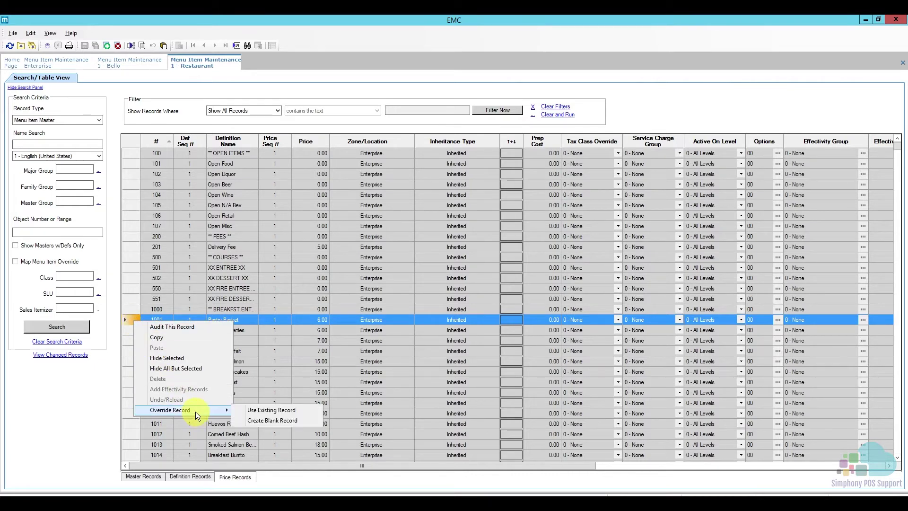
pyautogui.click(298, 411)
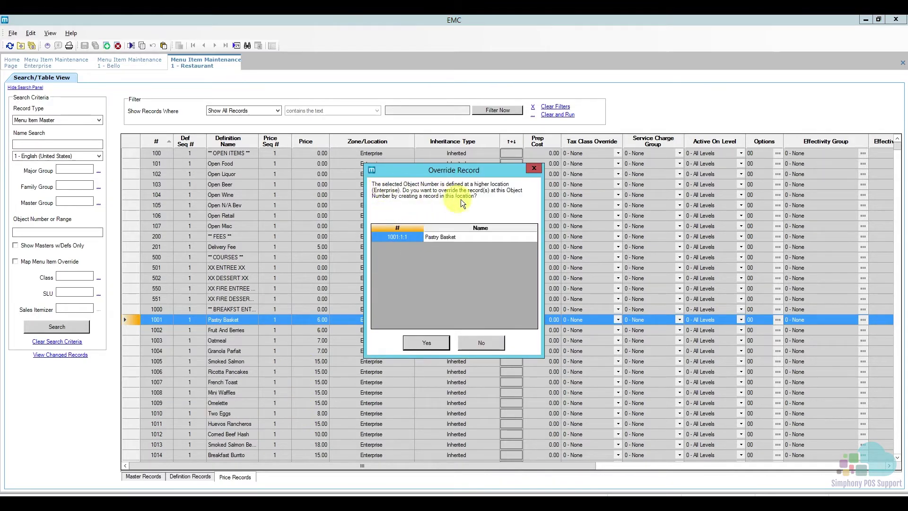
pyautogui.click(431, 341)
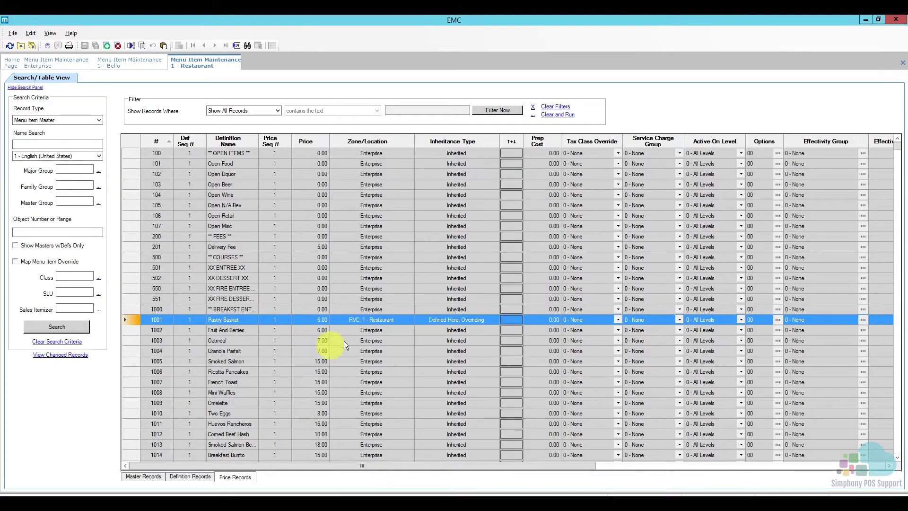
pyautogui.click(372, 338)
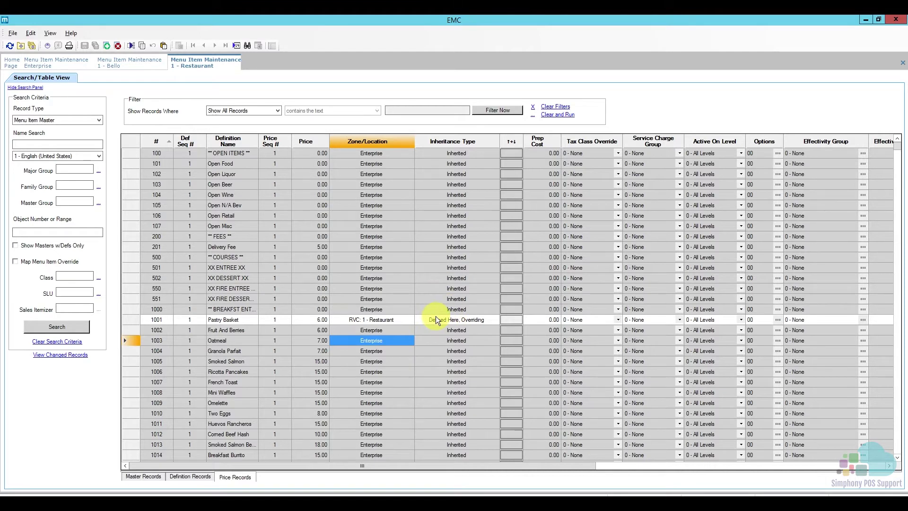
# Set the Pastry Basket price to 5.00 for the 1 - Restaurant revenue center and save the change.
pyautogui.click(319, 322)
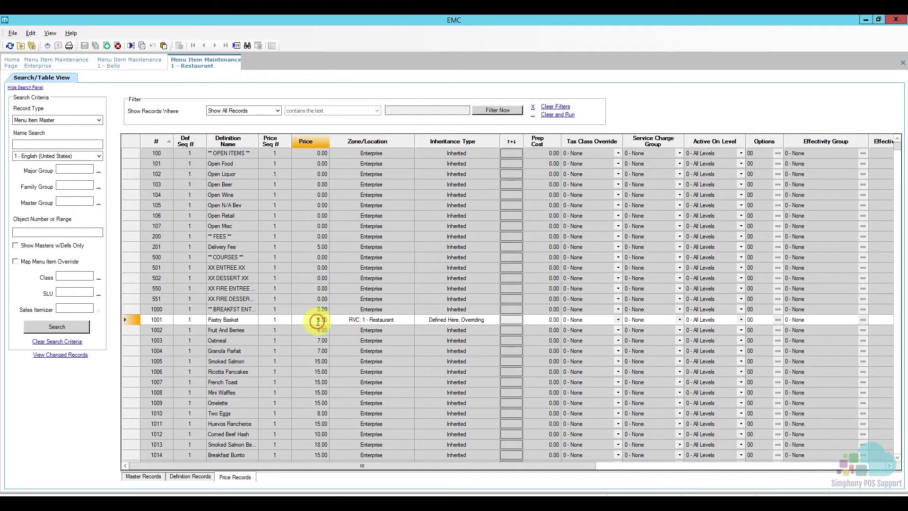
pyautogui.click(328, 318)
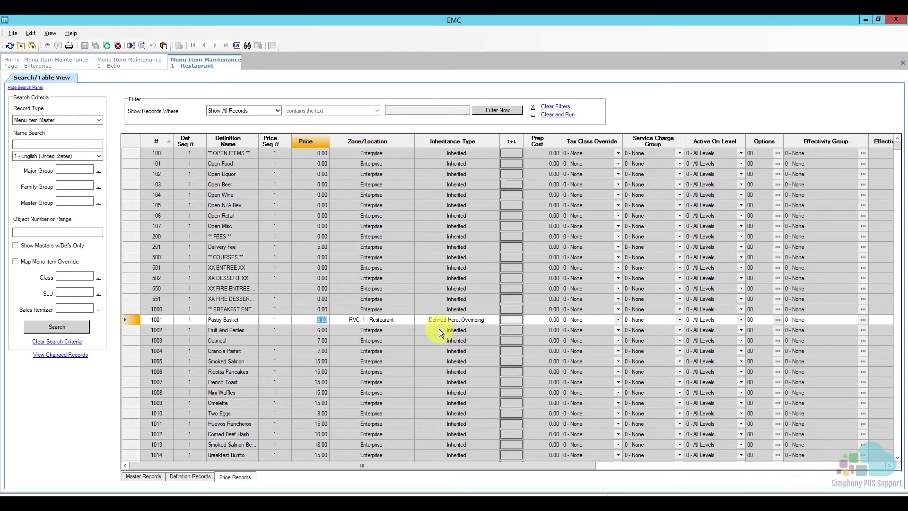
pyautogui.write('5')
pyautogui.press('Return')
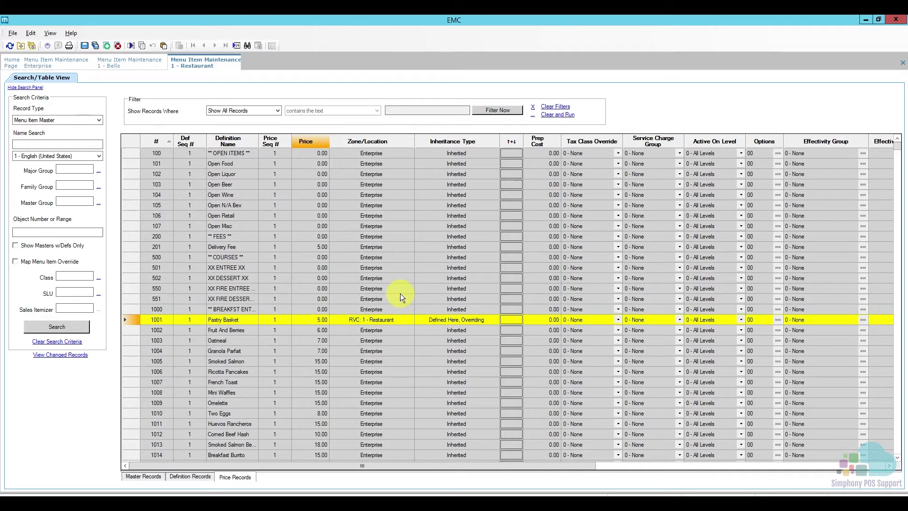
pyautogui.click(84, 45)
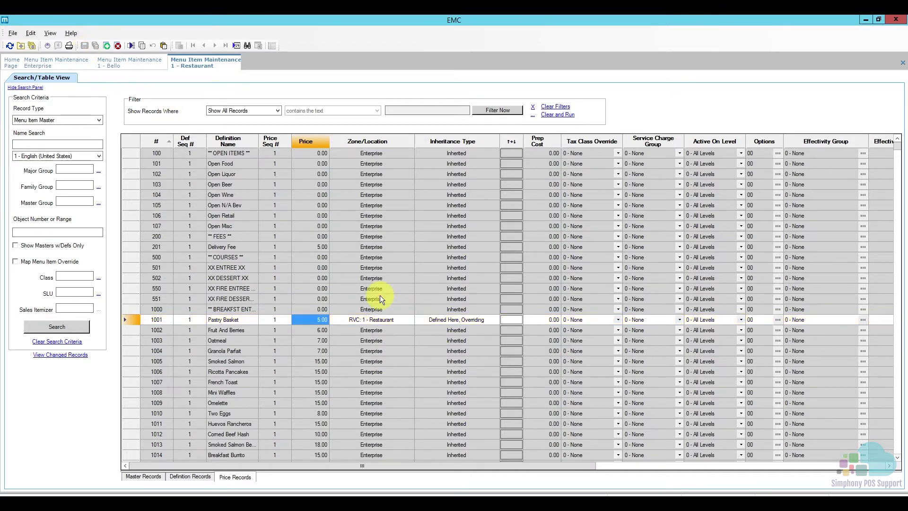
pyautogui.click(379, 332)
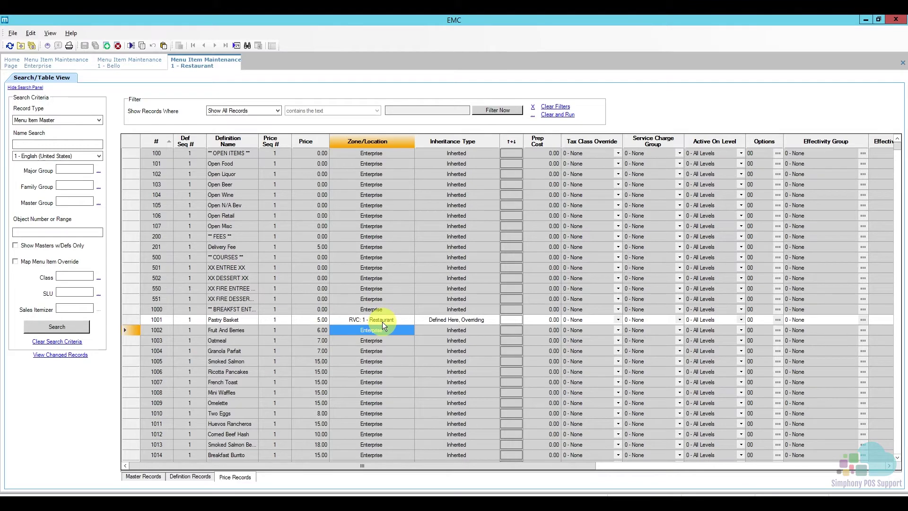
# Set the Pastry Basket price to 7.00 in the enterprise-level price records and save the change.
pyautogui.click(55, 65)
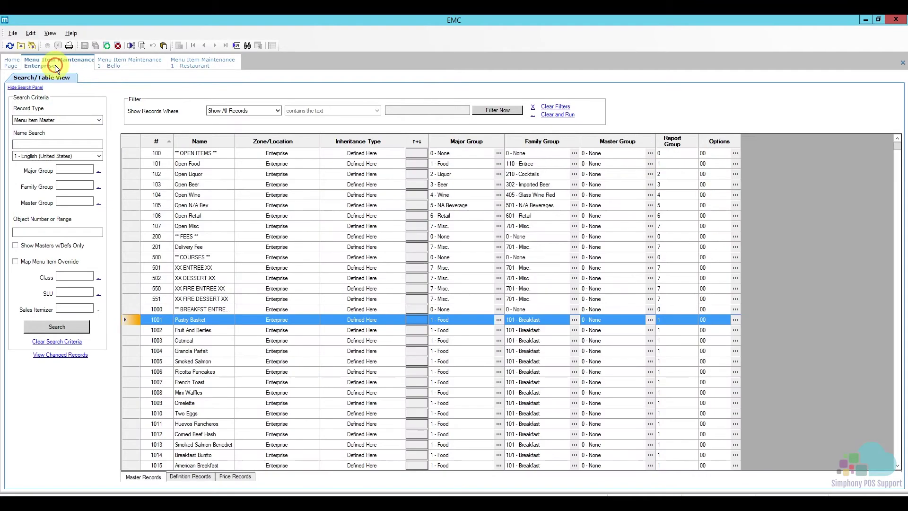
pyautogui.click(240, 477)
pyautogui.click(316, 319)
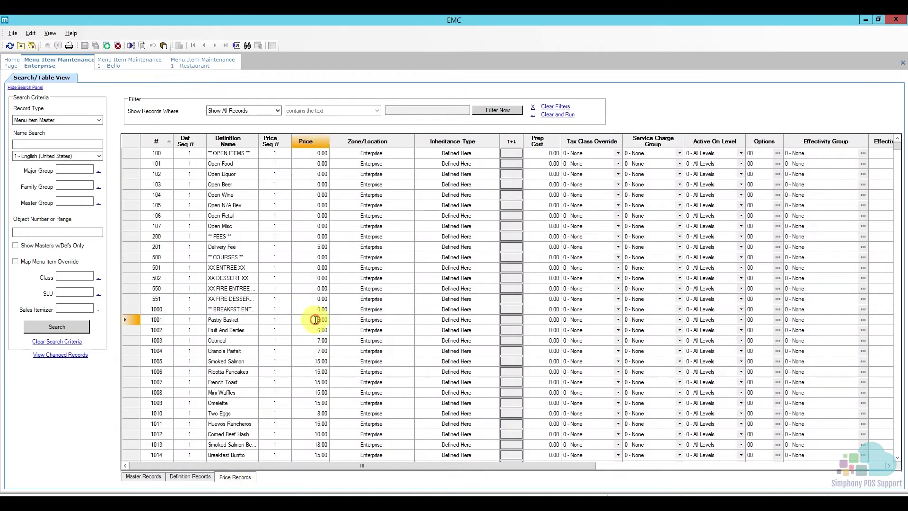
pyautogui.click(330, 319)
pyautogui.write('7')
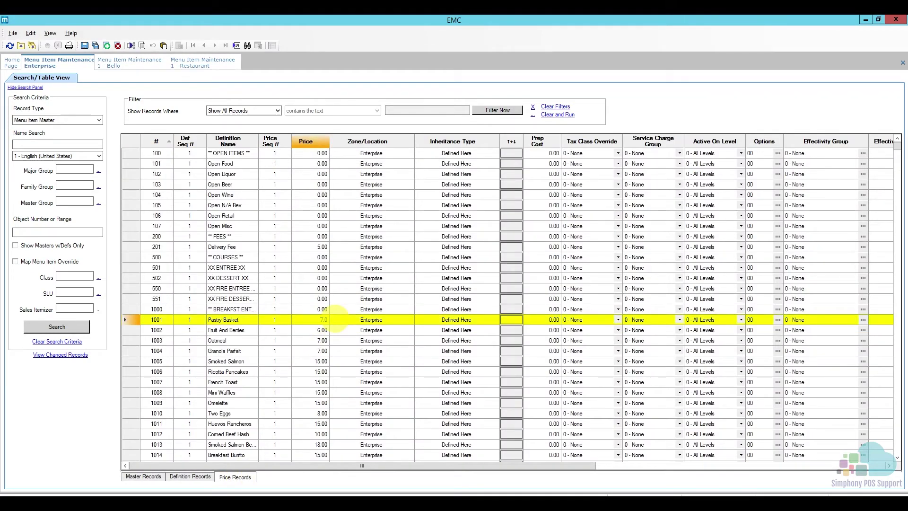
pyautogui.click(86, 46)
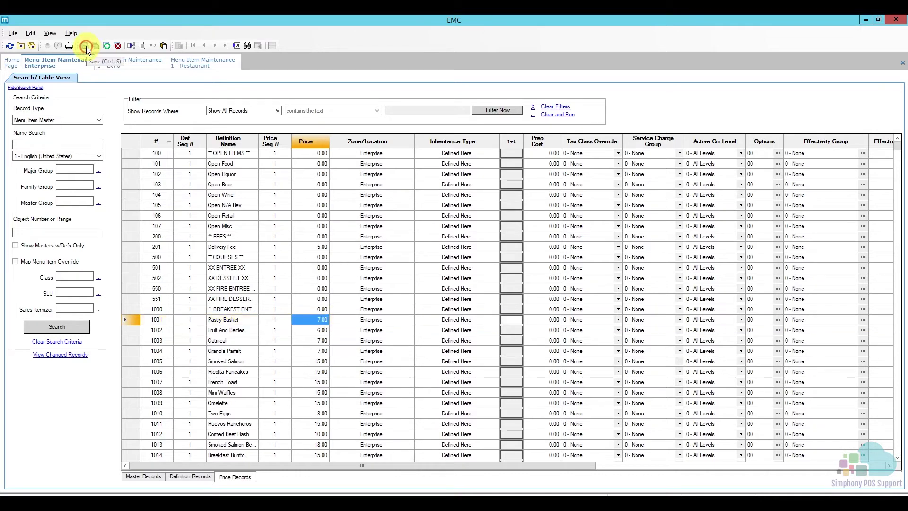
# Refresh the 1 - Restaurant menu items and check the price, zone/location and inheritance type of Pastry Basket's price record.
pyautogui.click(200, 65)
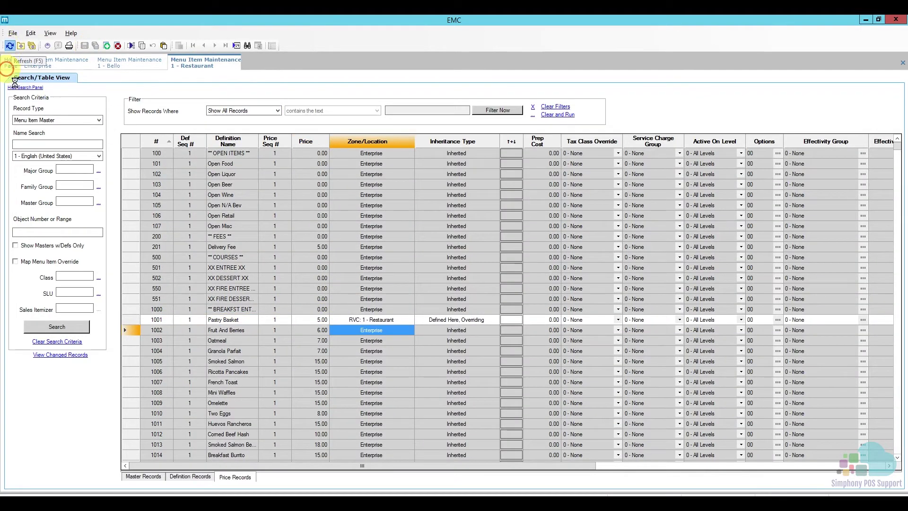
pyautogui.click(9, 45)
pyautogui.click(245, 476)
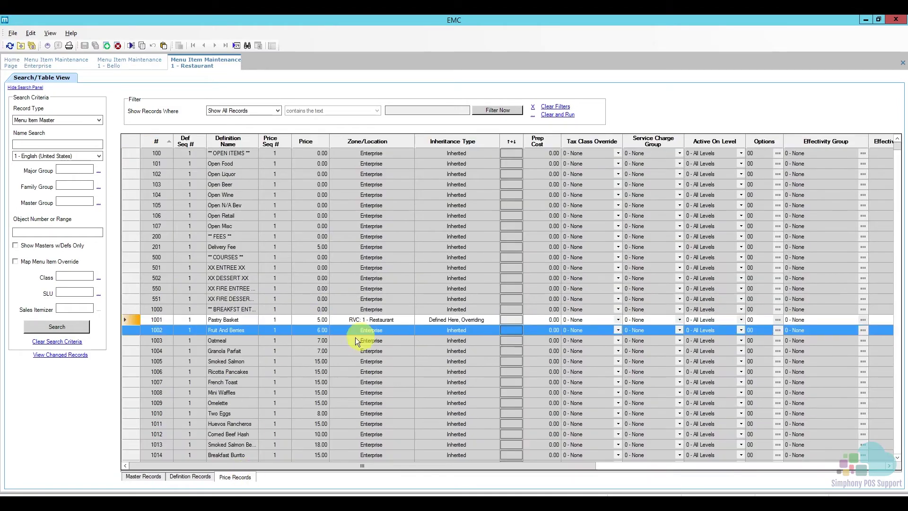
pyautogui.click(355, 324)
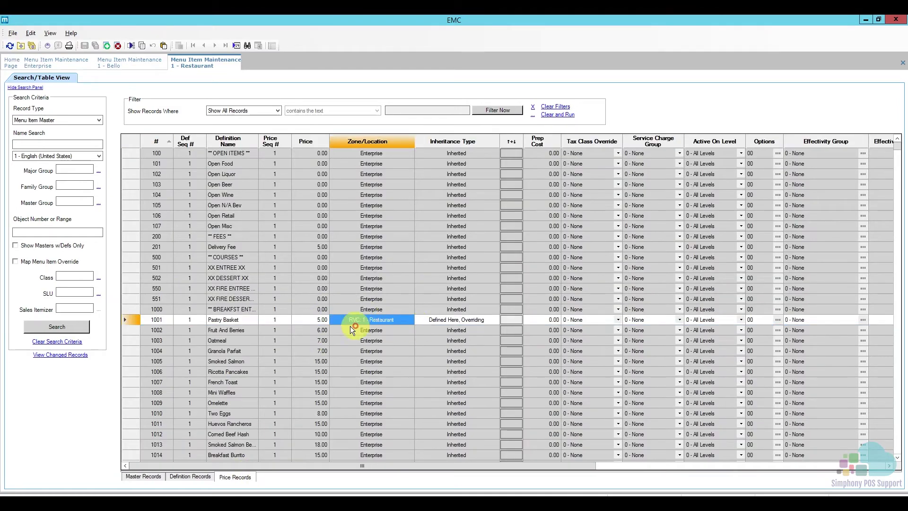
pyautogui.click(461, 320)
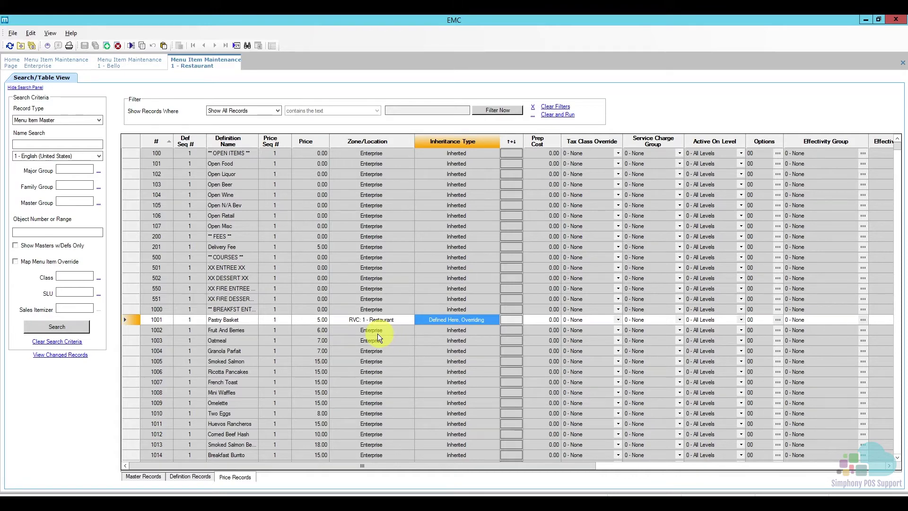
# Examine Pastry Basket's definition record at 1 - Restaurant, including its print class override, and return to the price records.
pyautogui.click(194, 477)
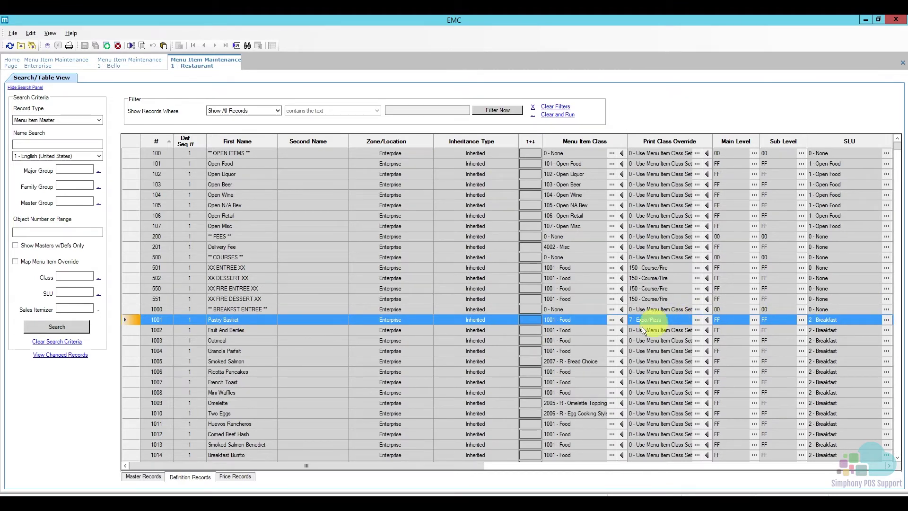
pyautogui.click(235, 476)
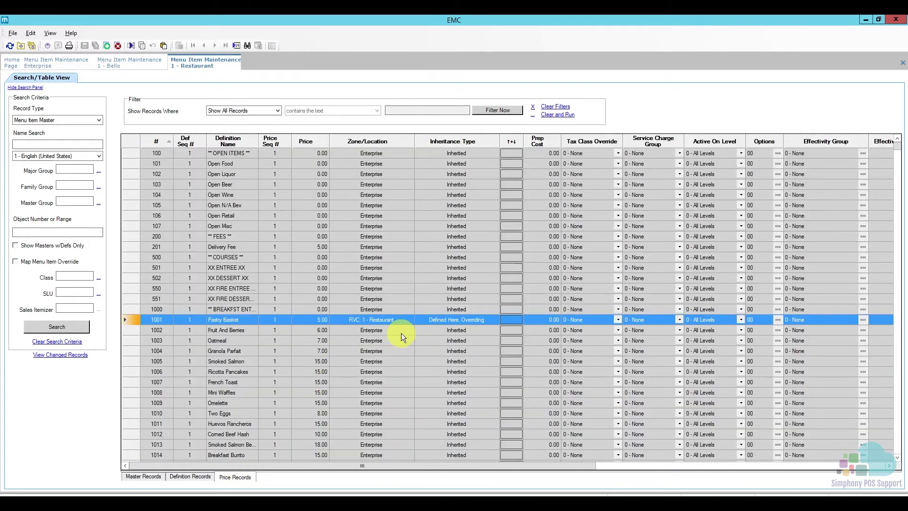
pyautogui.click(401, 330)
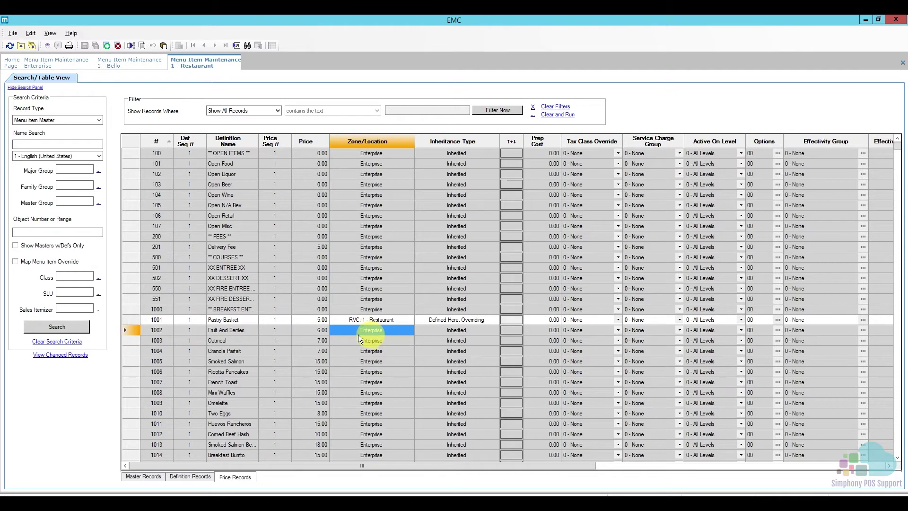
# Delete the overriding Pastry Basket price record at the 1 - Restaurant revenue center and check the item's inheritance type and price.
pyautogui.click(129, 319)
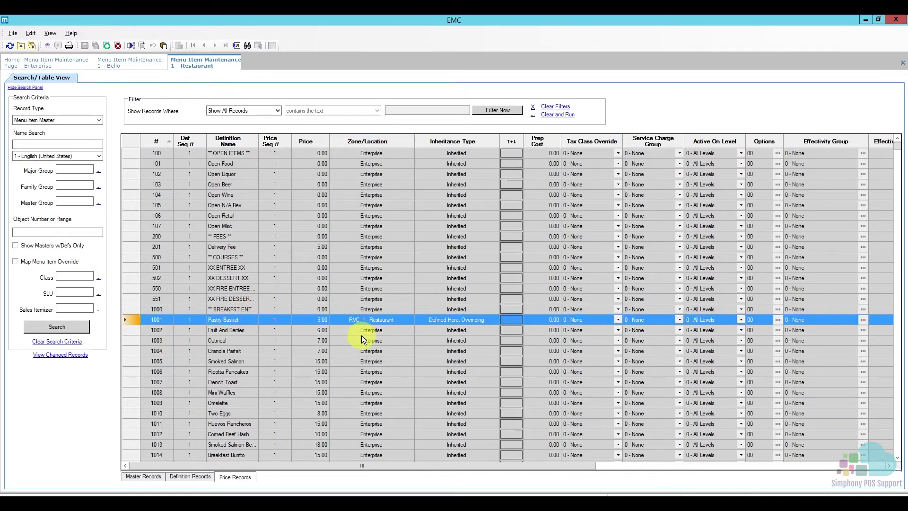
pyautogui.rightClick(132, 320)
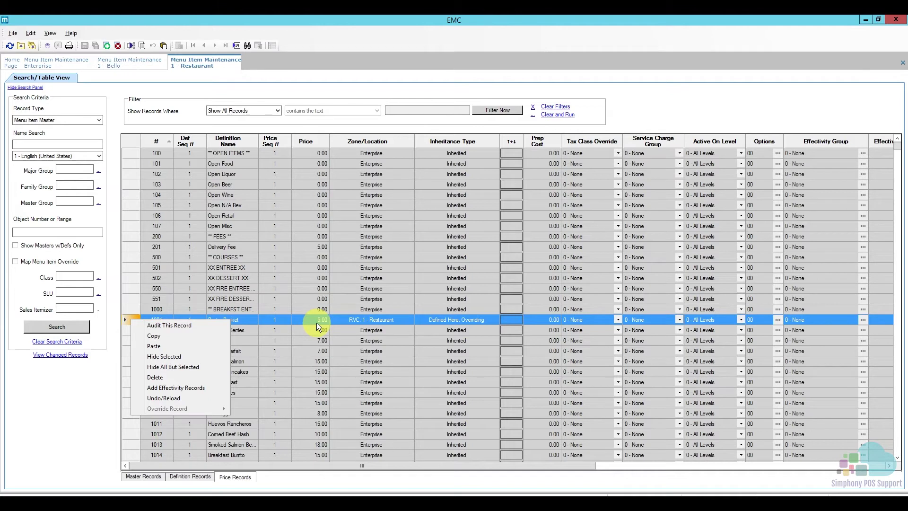
pyautogui.click(180, 376)
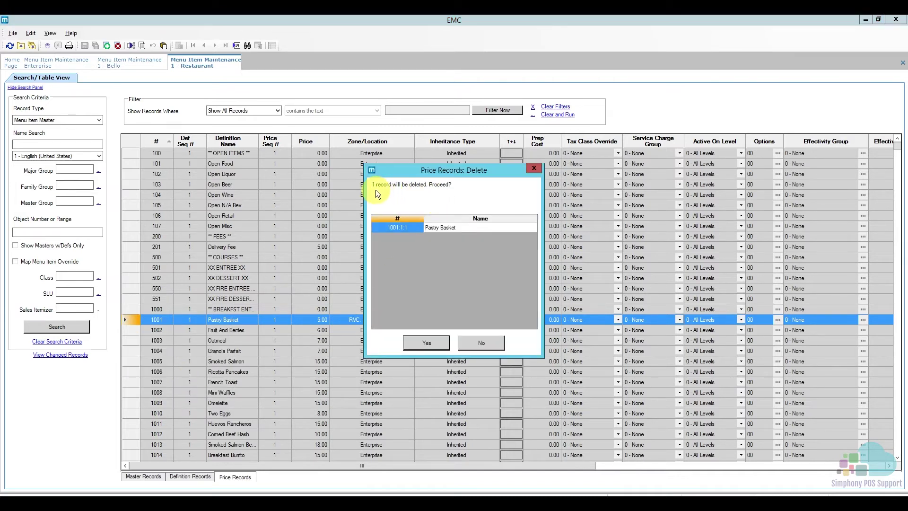
pyautogui.click(427, 342)
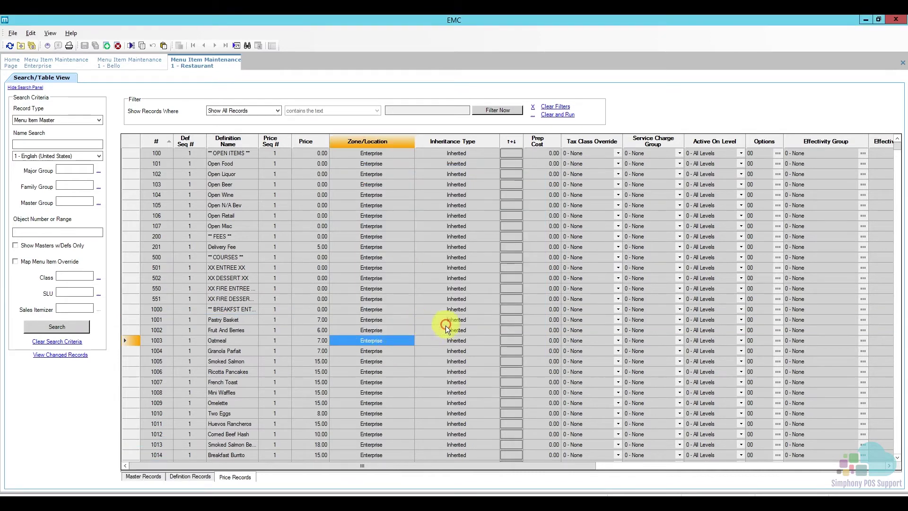
pyautogui.click(476, 321)
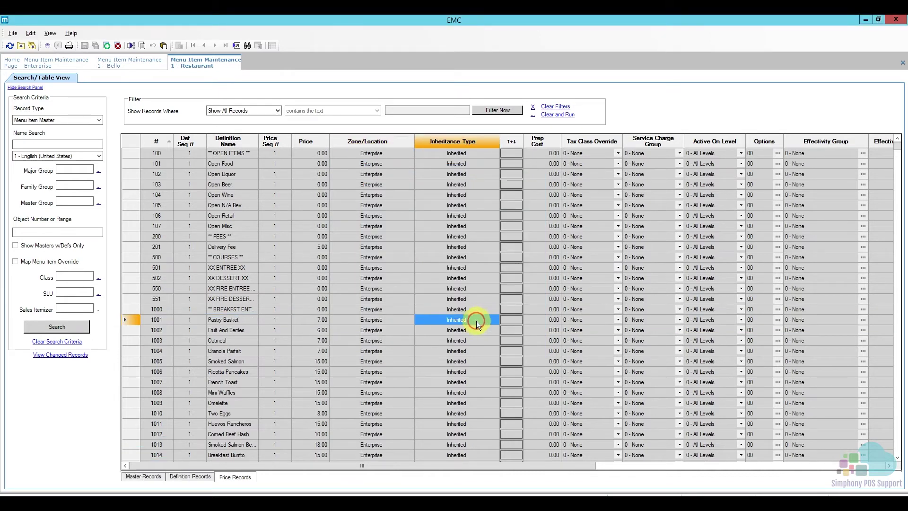
pyautogui.click(320, 320)
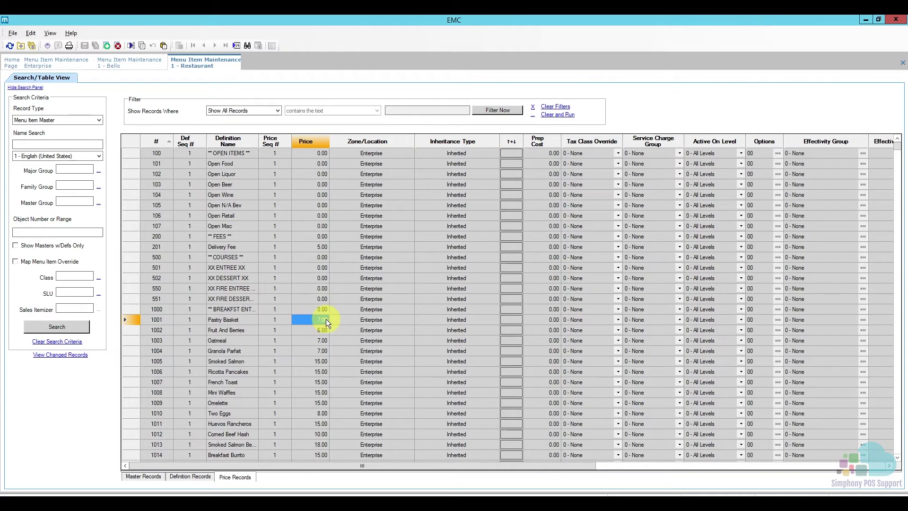
# Compare the inheritance type and zone/location of Pastry Basket's price, definition and master records at 1 - Restaurant.
pyautogui.click(472, 320)
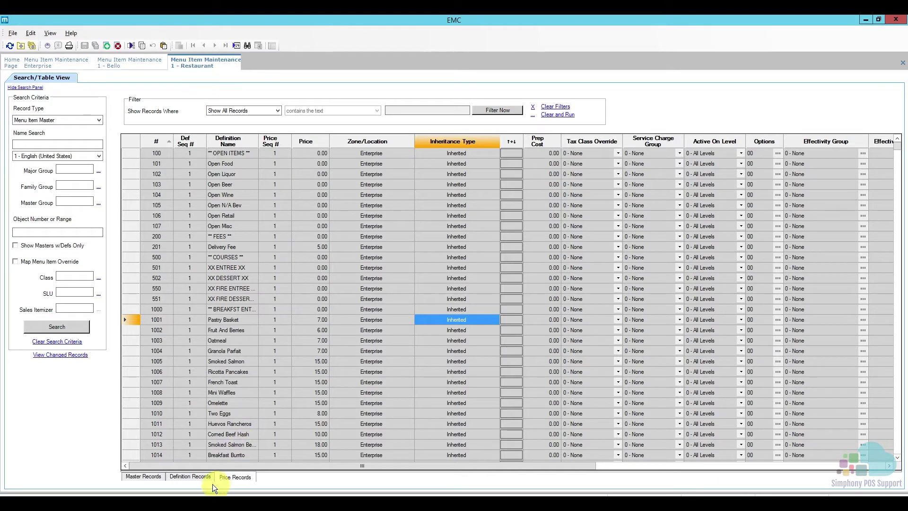
pyautogui.click(197, 478)
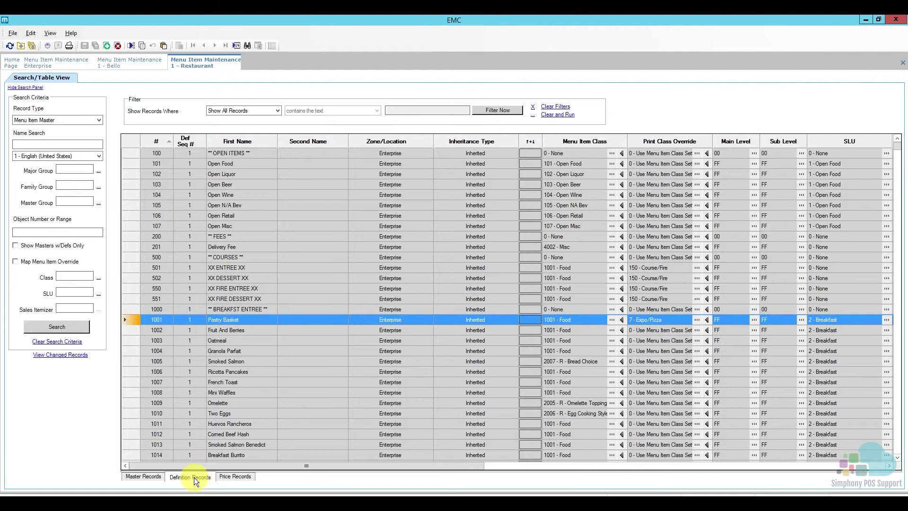
pyautogui.click(139, 479)
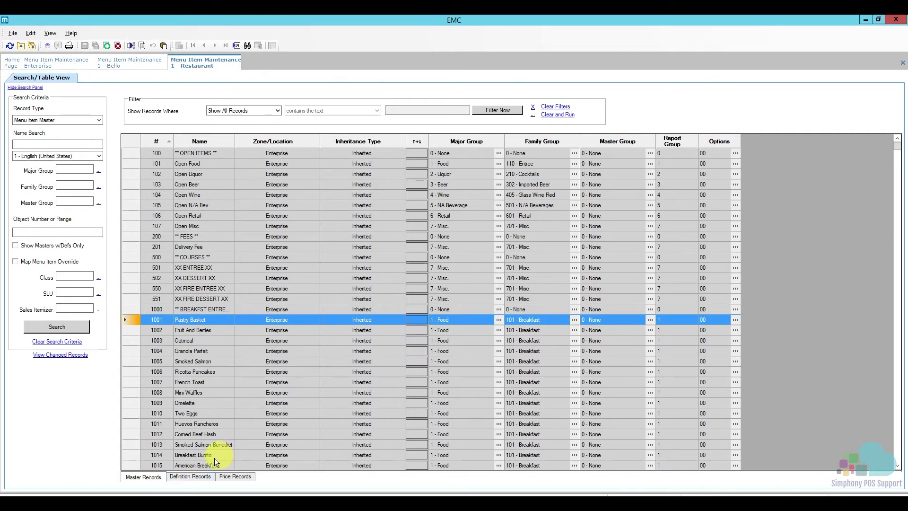
pyautogui.click(189, 475)
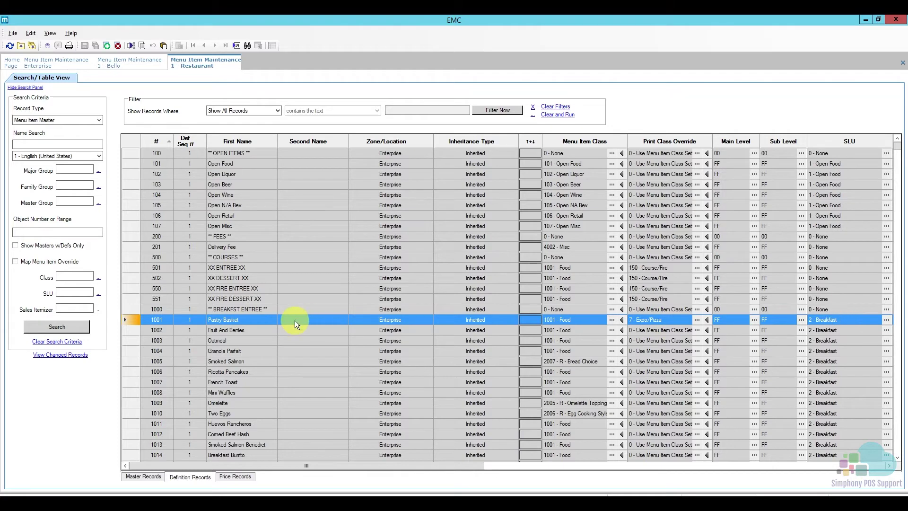
pyautogui.click(242, 476)
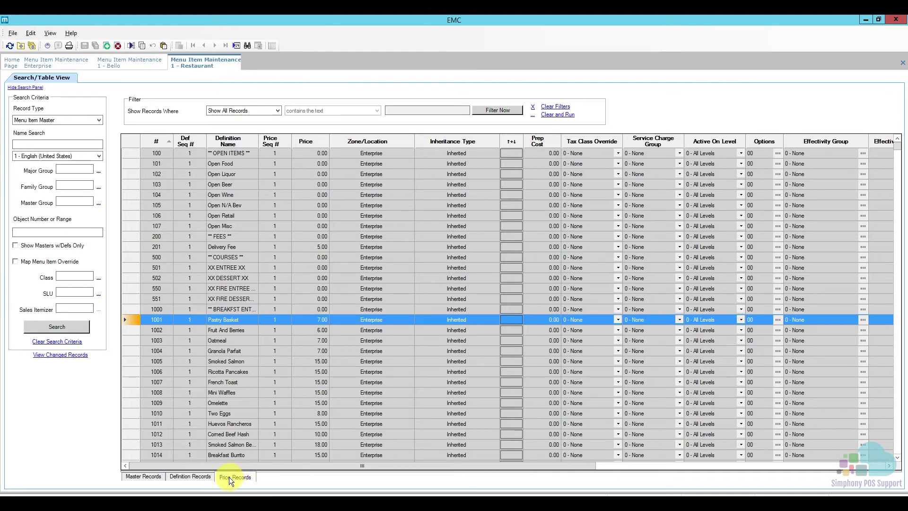
pyautogui.click(184, 477)
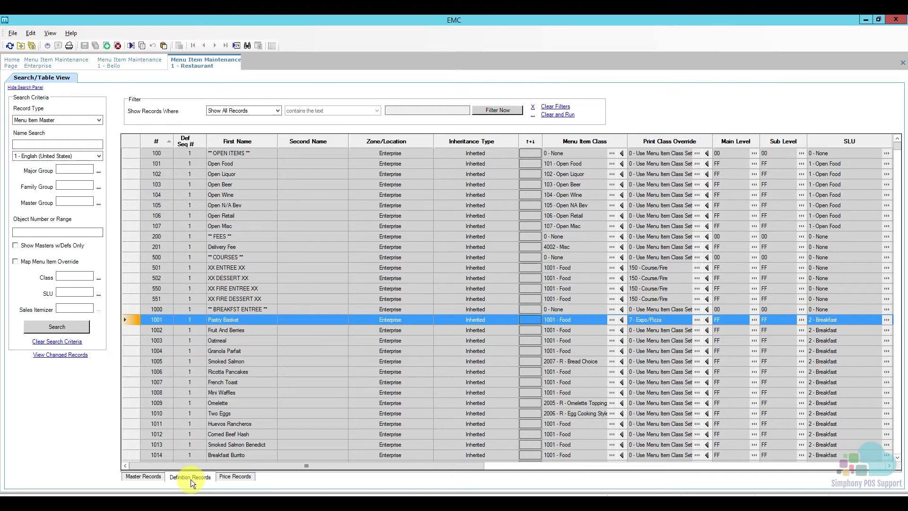
pyautogui.click(148, 476)
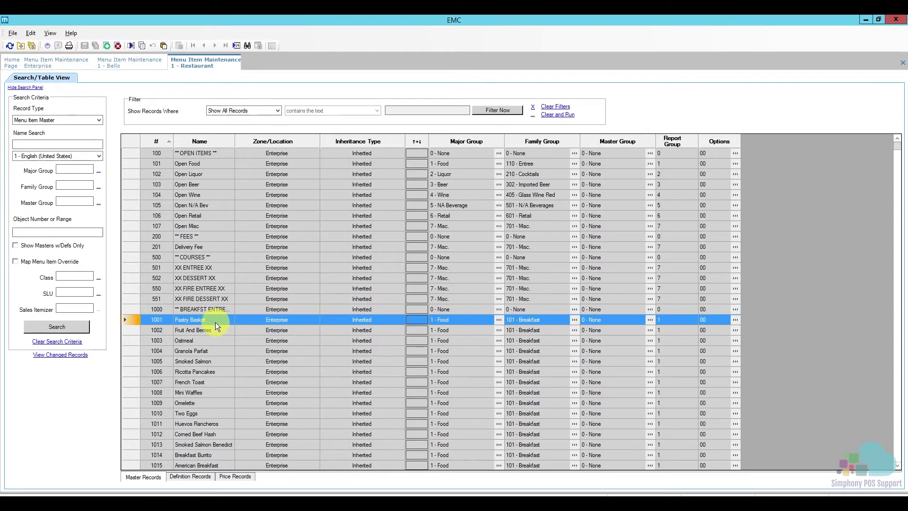
# Override Pastry Basket's inherited definition record at the 1 - Restaurant revenue center, using the existing record as the source.
pyautogui.click(199, 478)
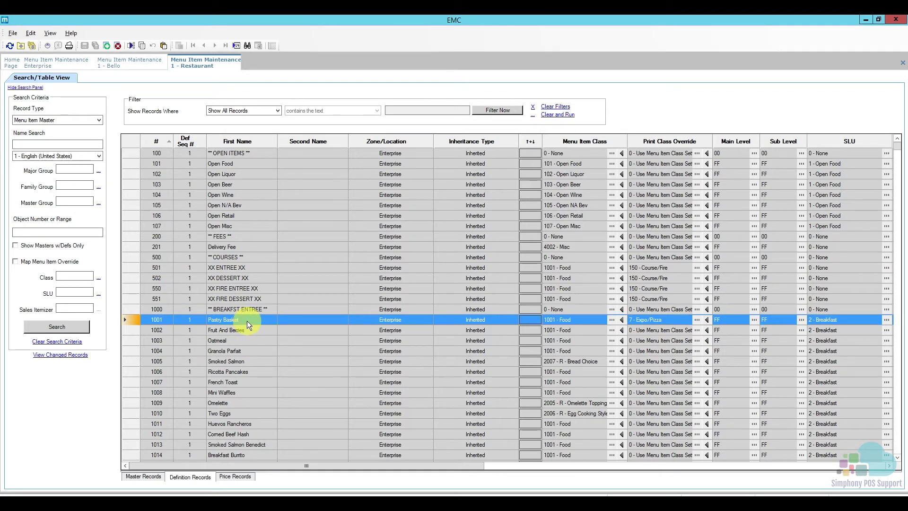
pyautogui.rightClick(133, 318)
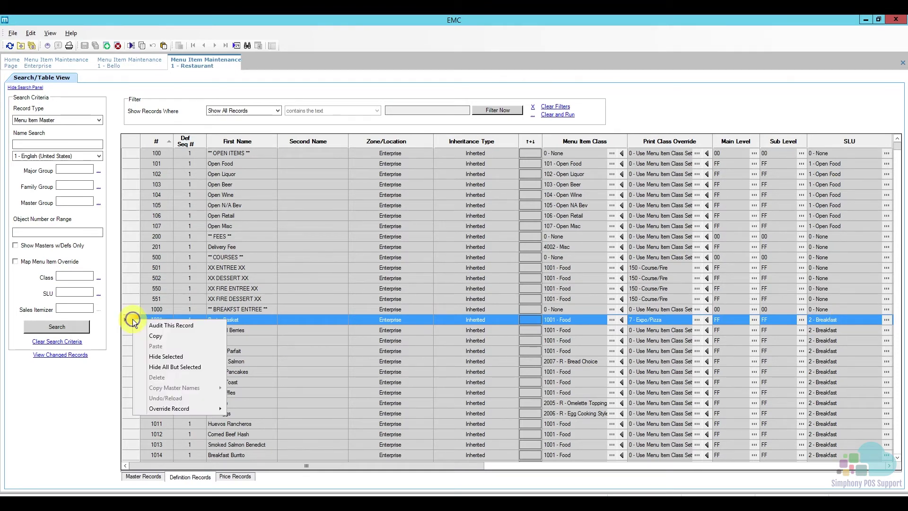
pyautogui.moveTo(176, 407)
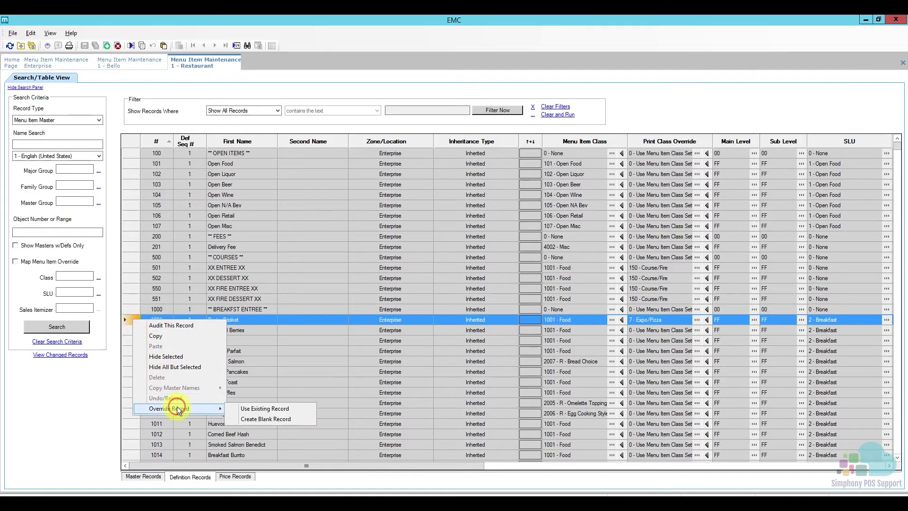
pyautogui.click(265, 409)
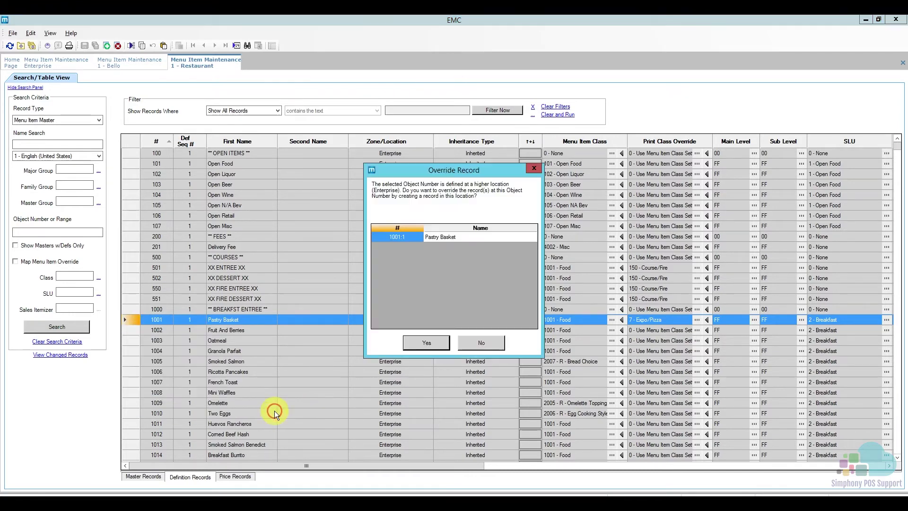
pyautogui.click(422, 343)
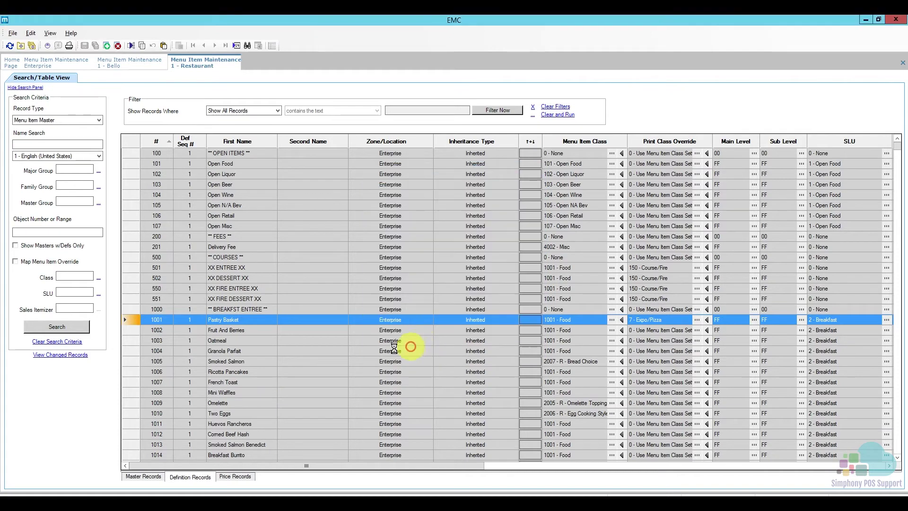
pyautogui.click(260, 332)
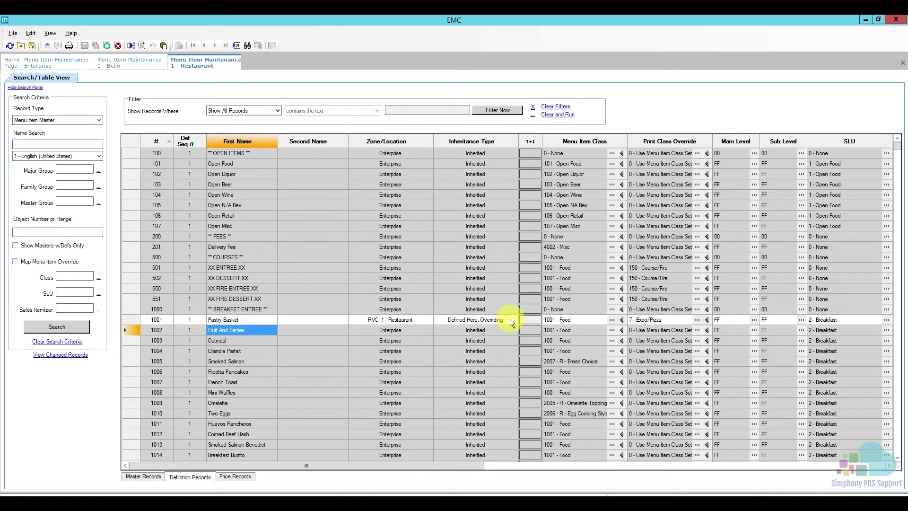
# Set the SLU of Pastry Basket's overriding definition record to 3 - Breakfast Sides and save the change.
pyautogui.click(887, 319)
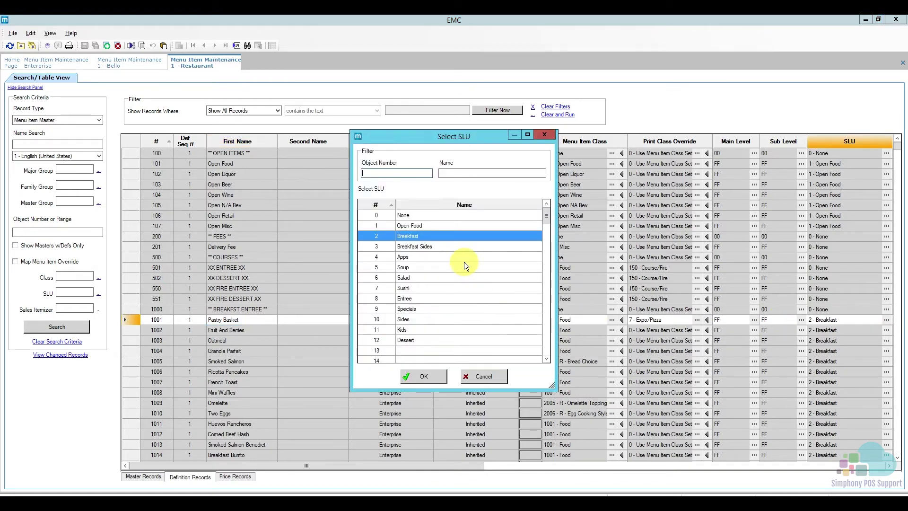
pyautogui.click(435, 247)
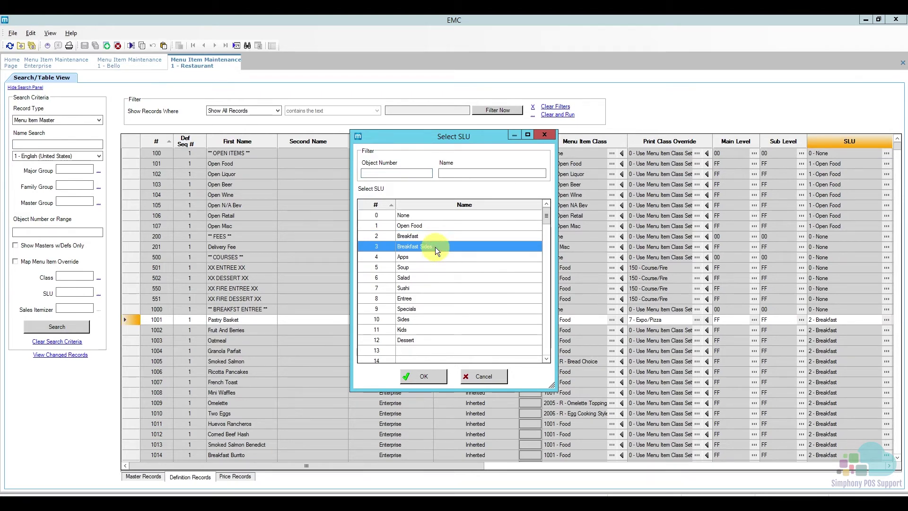
pyautogui.click(429, 376)
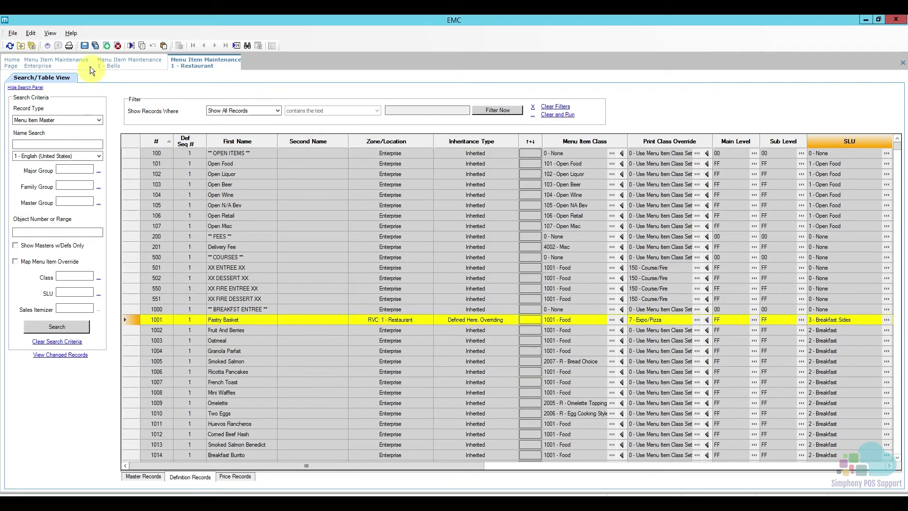
pyautogui.click(85, 45)
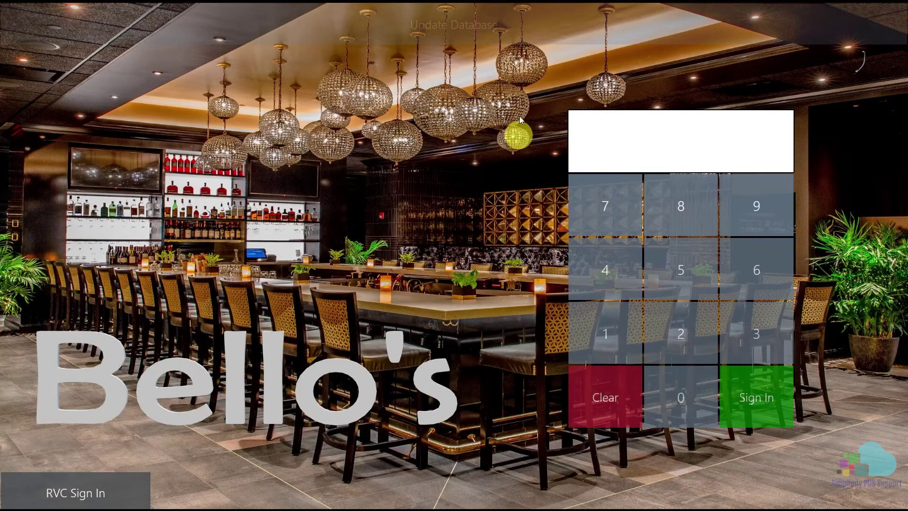
# Switch to the Bello's POS workstation, sign in with the employee PIN and begin a fast transaction for 1 guest.
pyautogui.click(580, 340)
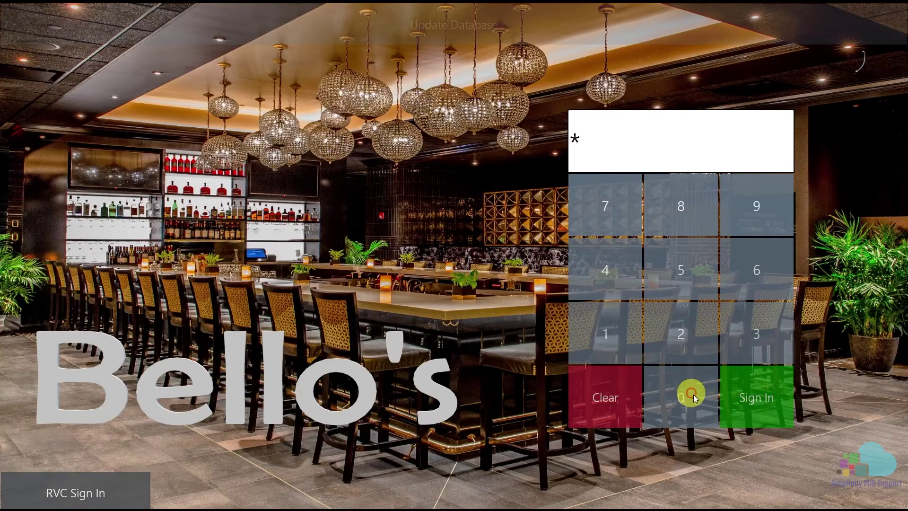
pyautogui.click(726, 396)
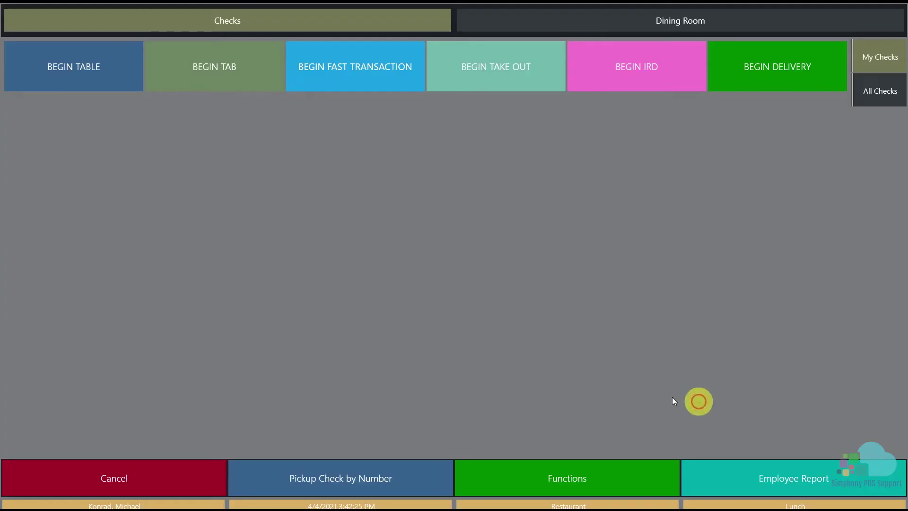
pyautogui.click(372, 83)
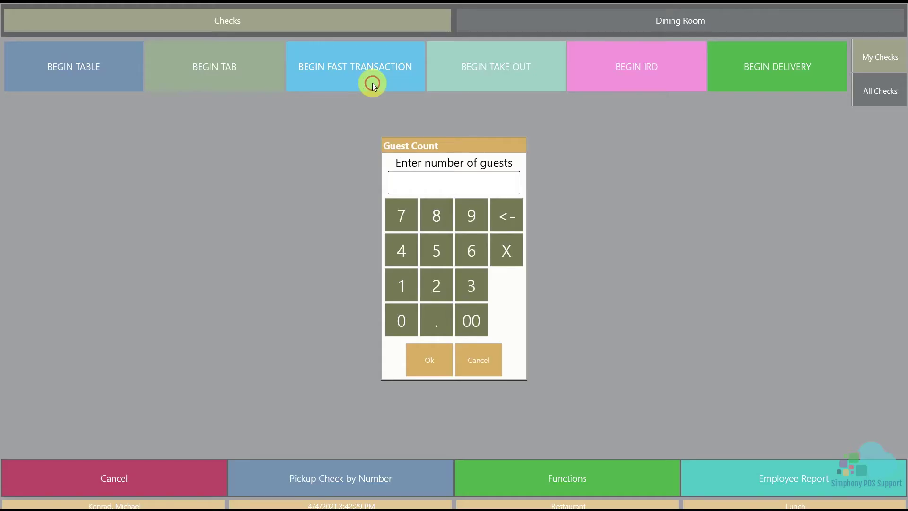
pyautogui.click(401, 286)
pyautogui.click(424, 356)
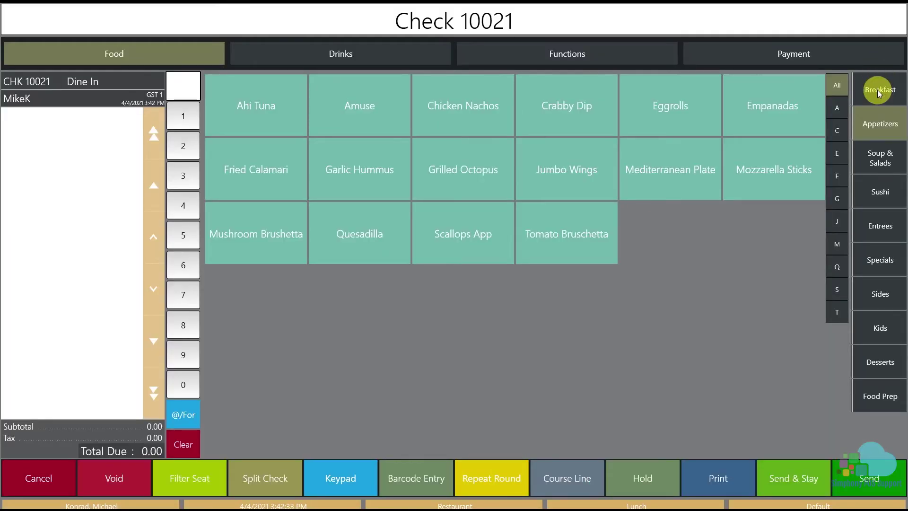
# Look for Pastry Basket among the breakfast items and the breakfast sides on the new check.
pyautogui.click(877, 90)
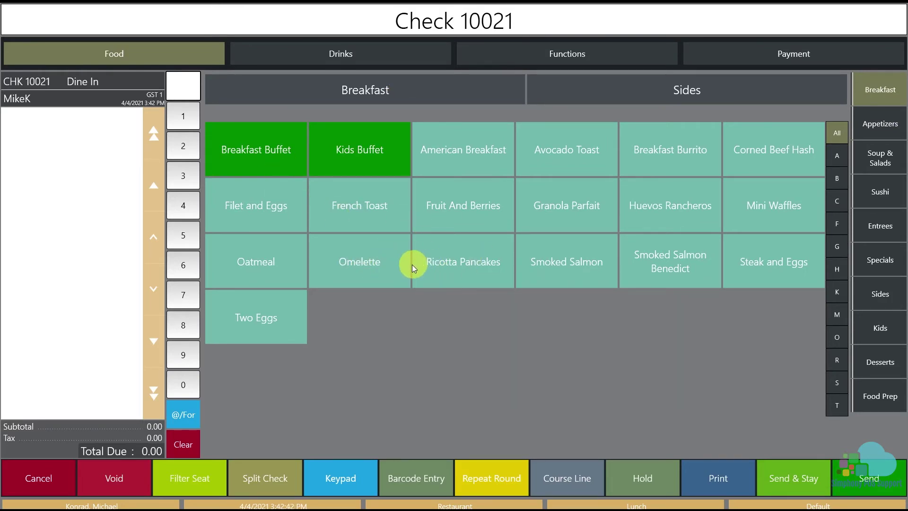
pyautogui.click(688, 97)
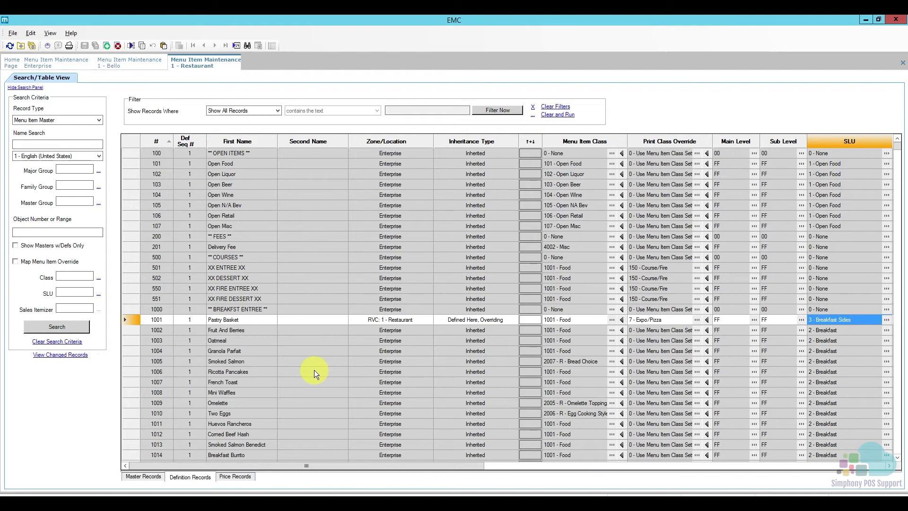
# Back in EMC, examine the zone/location of Pastry Basket's overriding definition and look for its entry in the 1 - Restaurant price records.
pyautogui.click(130, 321)
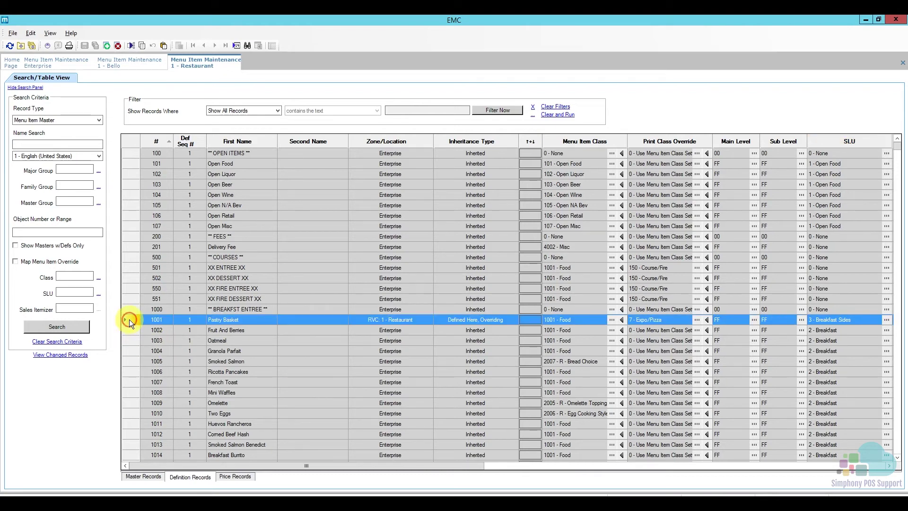
pyautogui.click(428, 322)
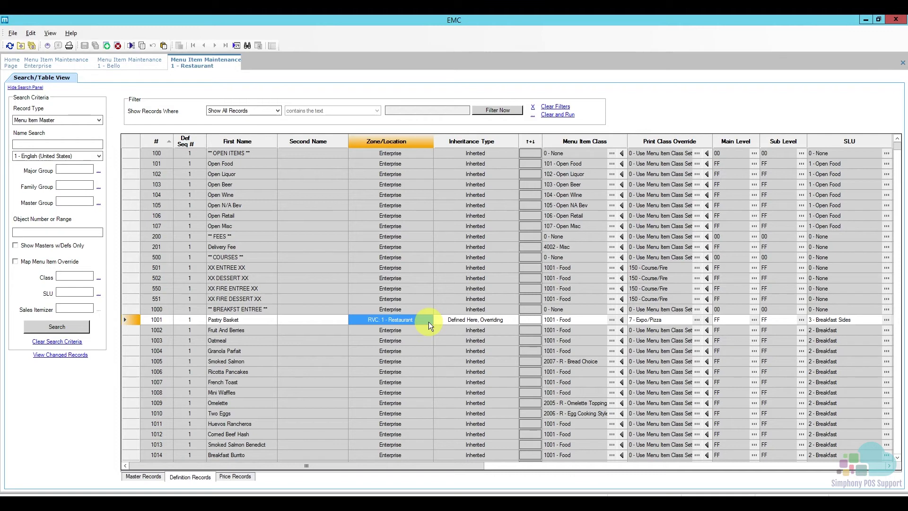
pyautogui.click(130, 320)
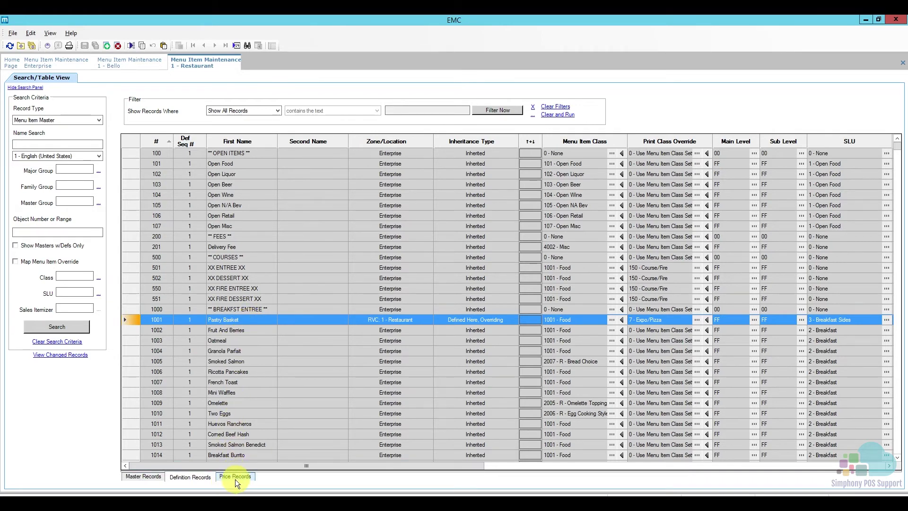
pyautogui.click(384, 320)
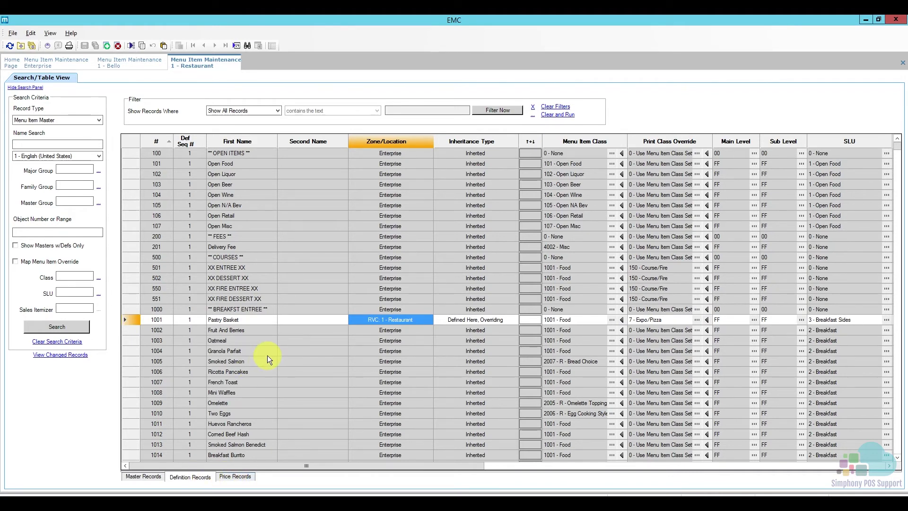
pyautogui.click(131, 321)
pyautogui.click(242, 477)
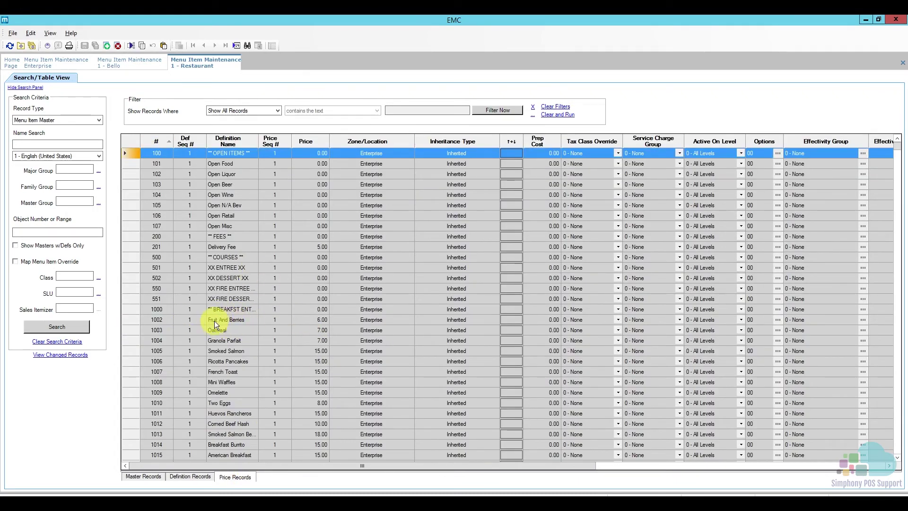
pyautogui.click(210, 476)
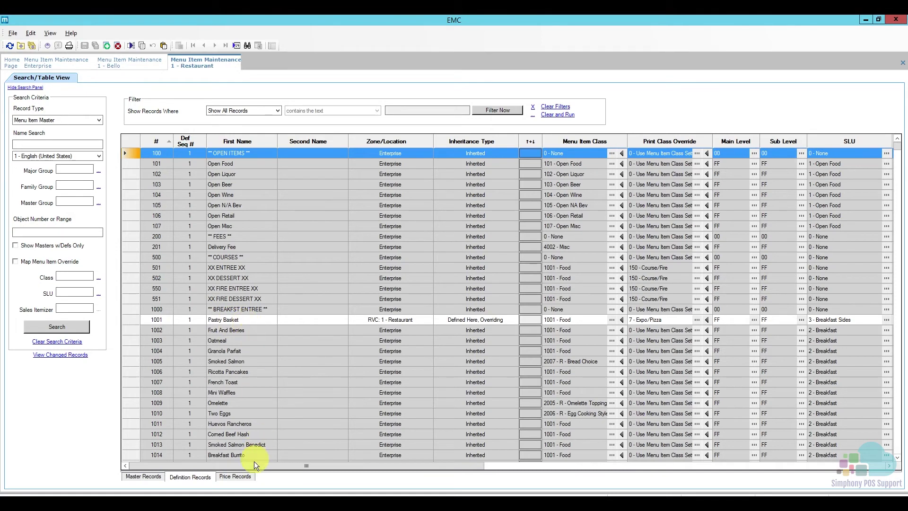
# Open Pastry Basket's overriding definition at 1 - Restaurant and insert a Price Sequence #1 record with a default price of 6.00.
pyautogui.click(129, 320)
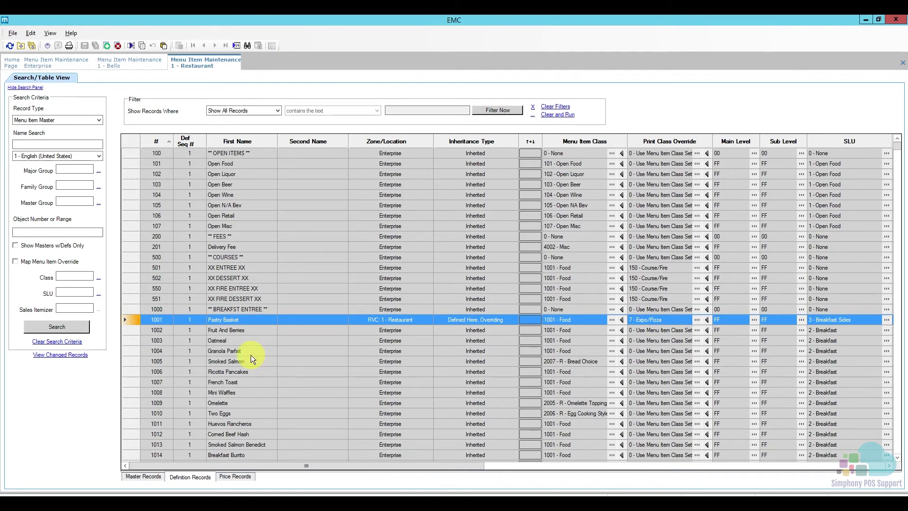
pyautogui.doubleClick(131, 319)
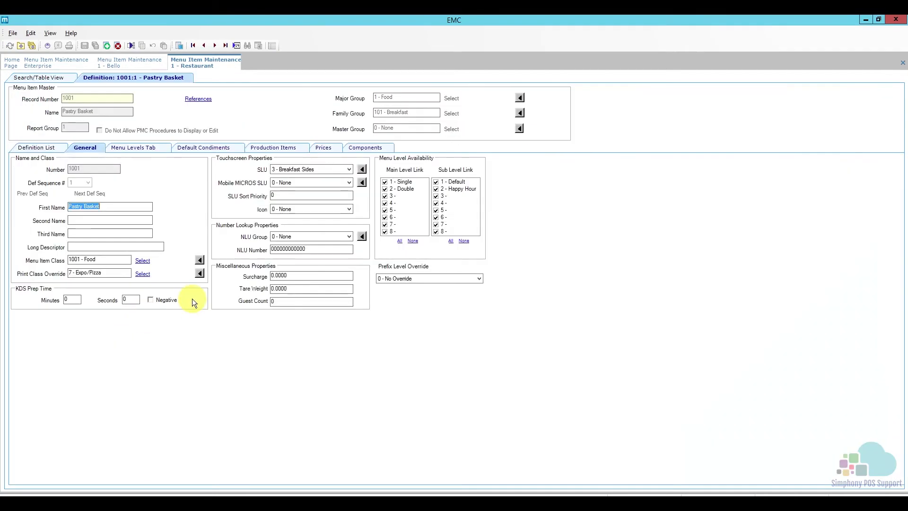
pyautogui.click(322, 149)
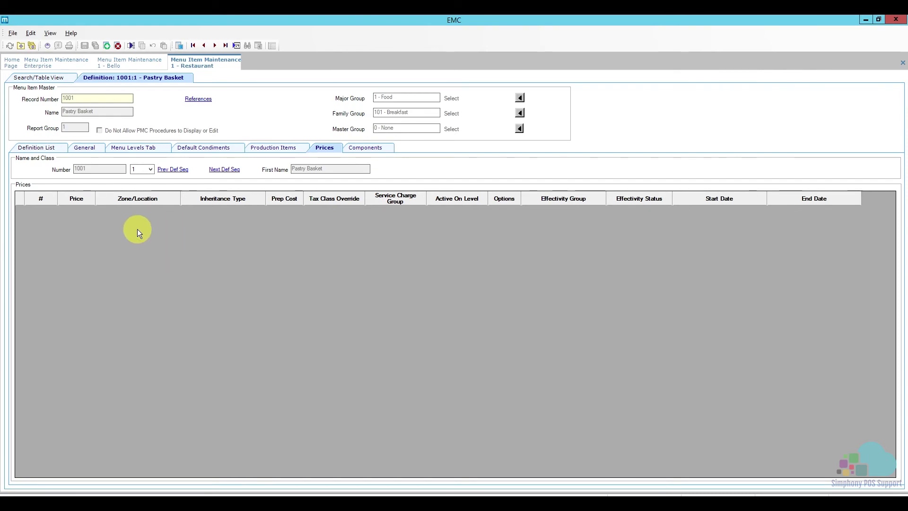
pyautogui.click(106, 46)
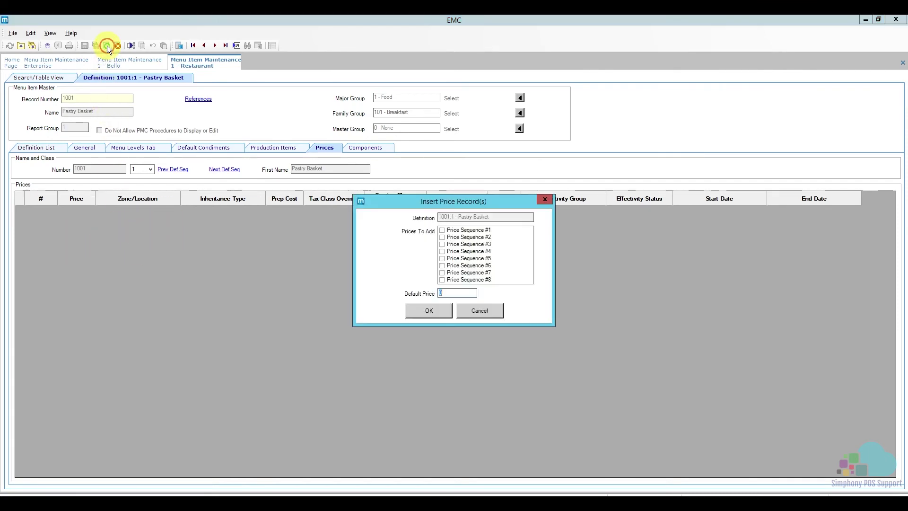
pyautogui.click(447, 231)
pyautogui.click(450, 293)
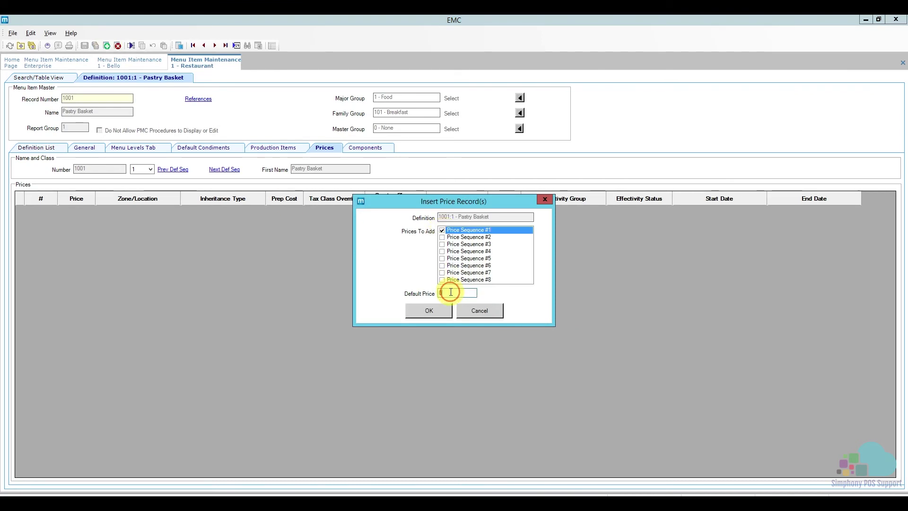
pyautogui.write('6.00')
pyautogui.click(424, 313)
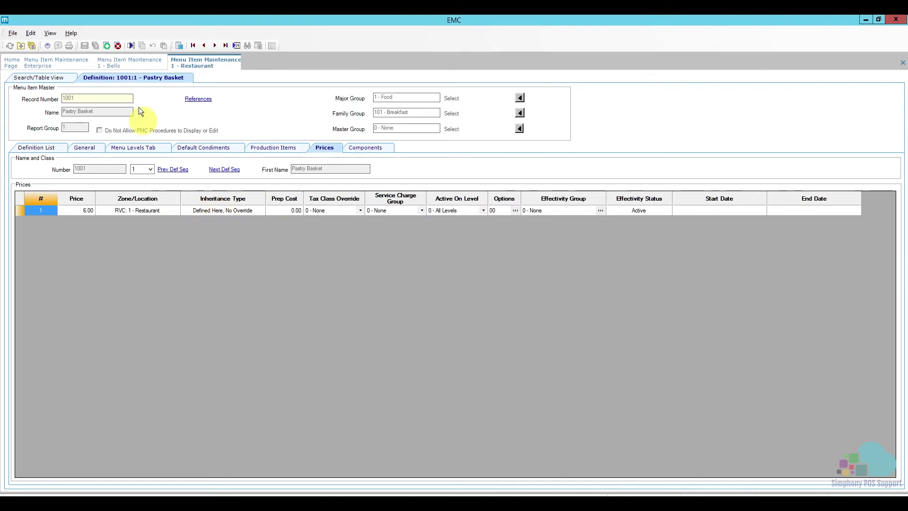
# Leave Pastry Basket's definition, switch to the Bello's POS workstation, sign in with the employee PIN and begin a fast transaction for 1 guest.
pyautogui.click(65, 80)
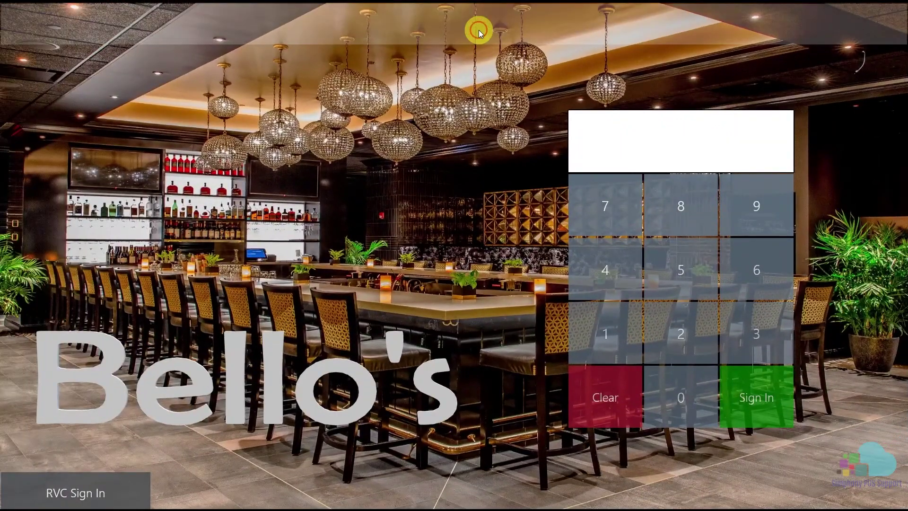
pyautogui.click(591, 339)
pyautogui.click(755, 398)
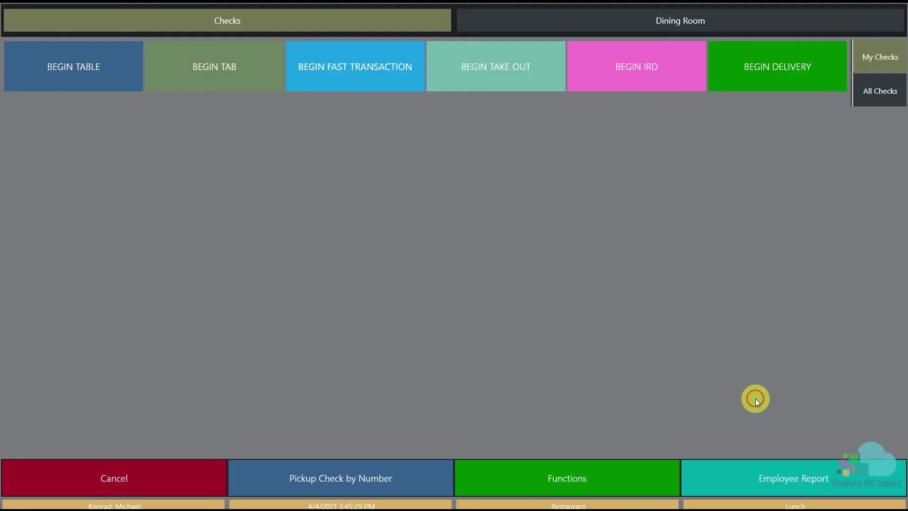
pyautogui.click(372, 78)
pyautogui.click(406, 286)
pyautogui.click(427, 354)
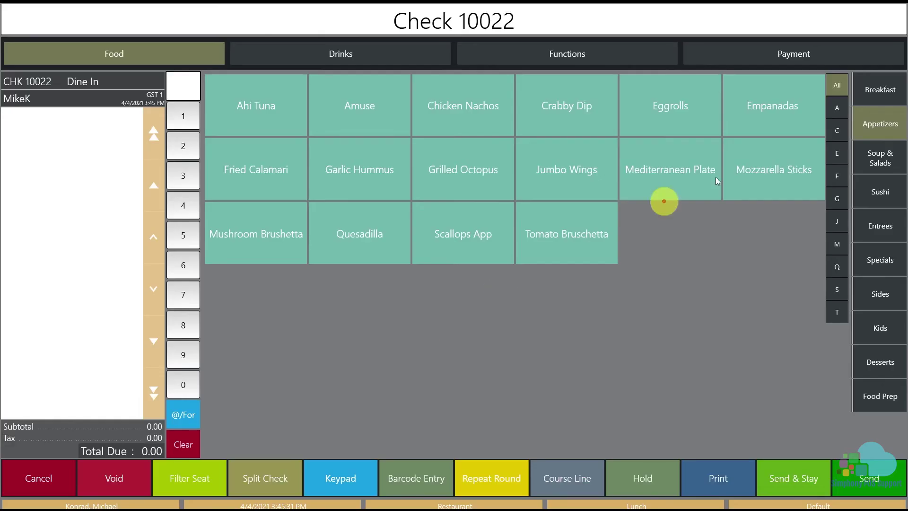
# Add Pastry Basket from the breakfast sides to the new check for seat 1 and select it on the check.
pyautogui.click(876, 92)
pyautogui.click(679, 90)
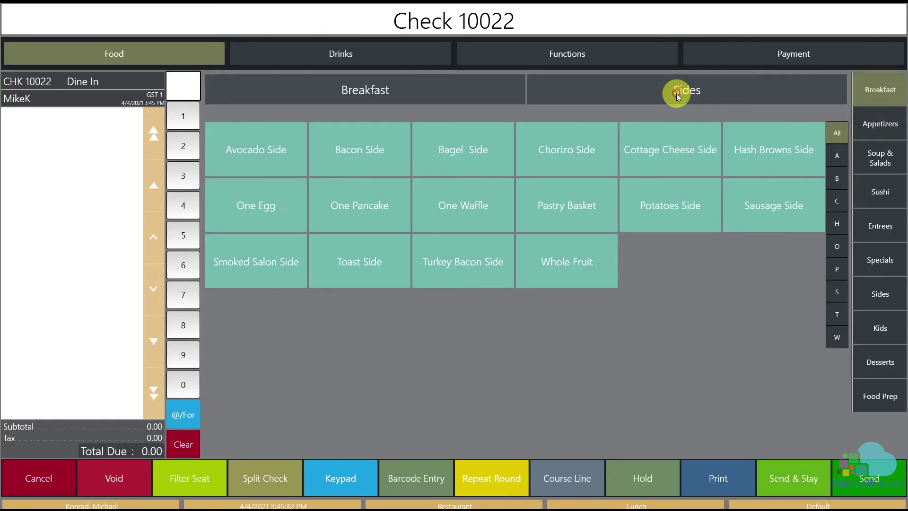
pyautogui.click(564, 221)
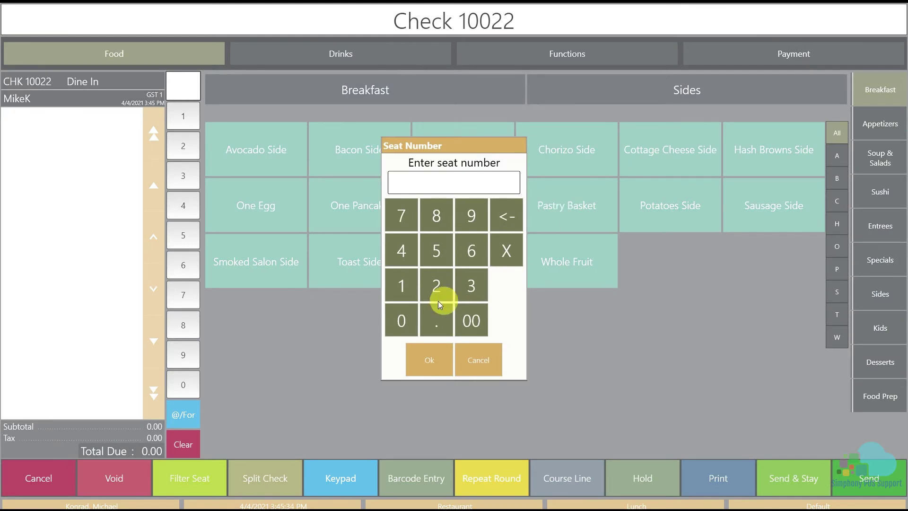
pyautogui.click(404, 291)
pyautogui.click(429, 354)
pyautogui.click(84, 133)
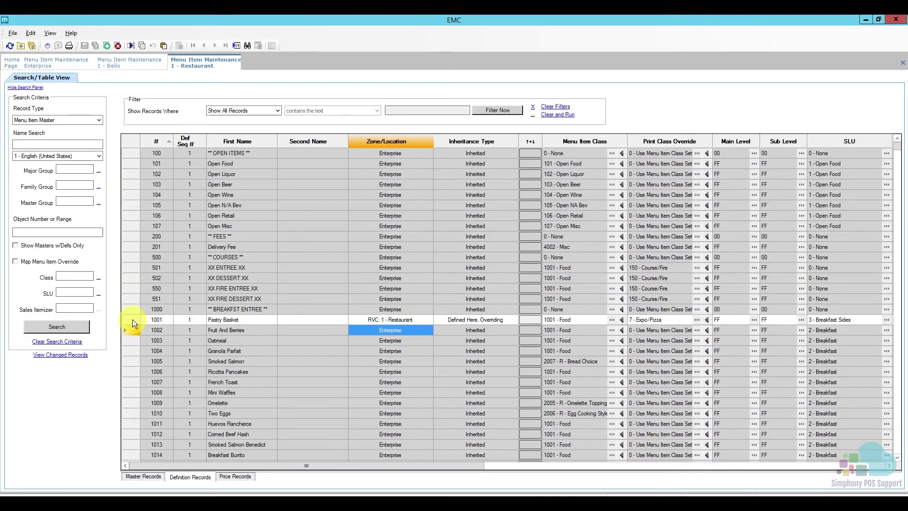
# Back in EMC, try to delete Pastry Basket's overriding definition record at 1 - Restaurant.
pyautogui.click(132, 319)
pyautogui.rightClick(132, 319)
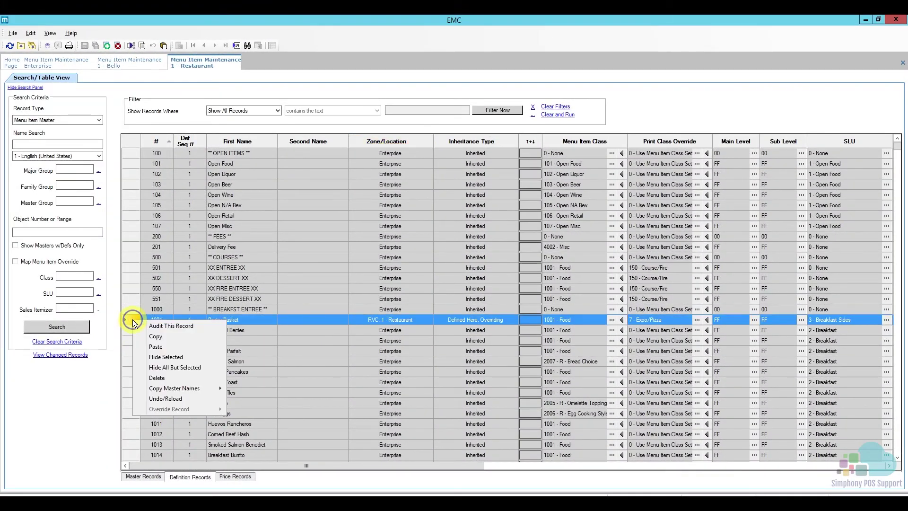
pyautogui.click(168, 377)
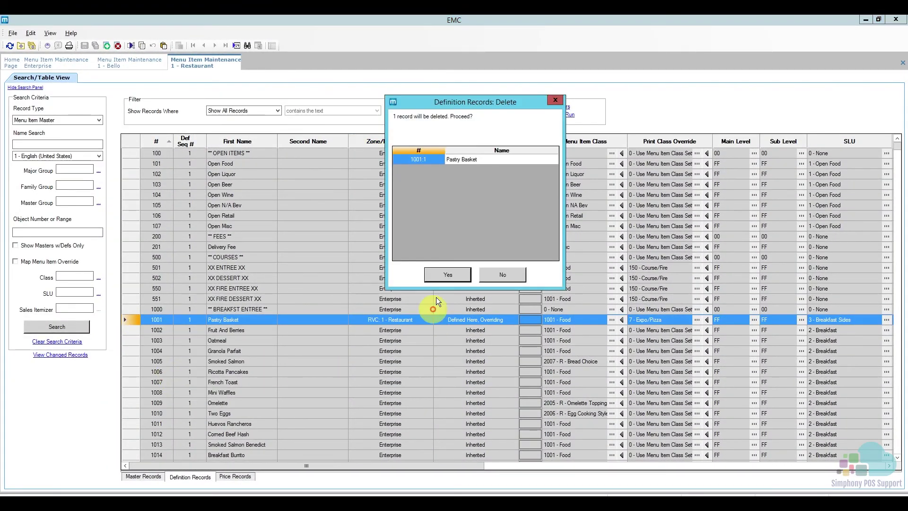
pyautogui.click(450, 274)
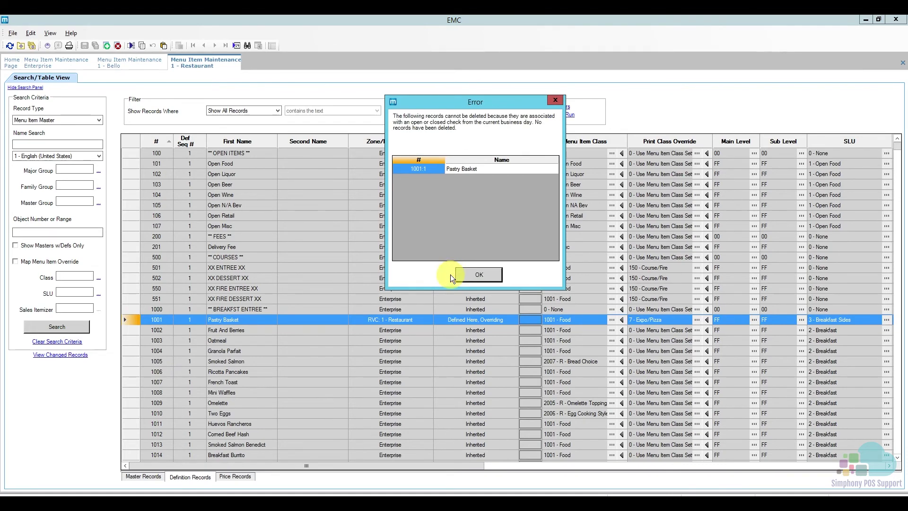
pyautogui.moveTo(465, 104); pyautogui.dragTo(461, 182)
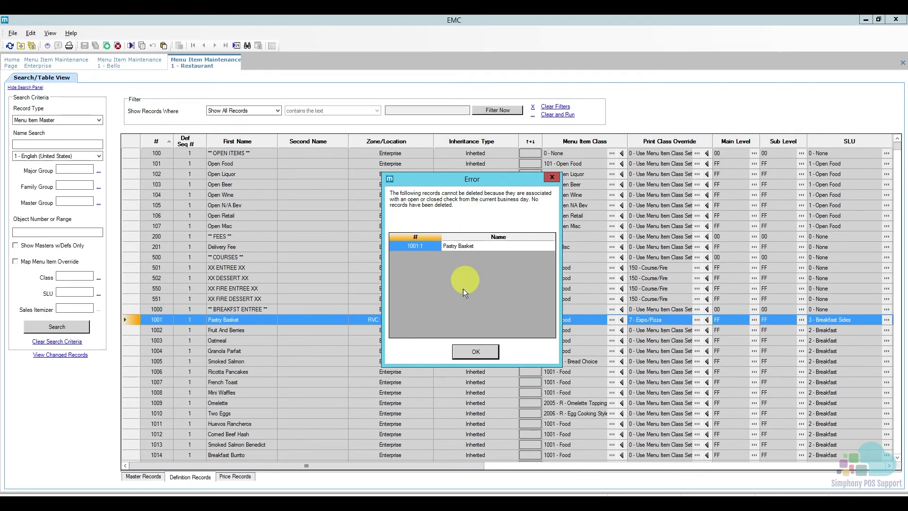
pyautogui.click(474, 352)
pyautogui.click(460, 320)
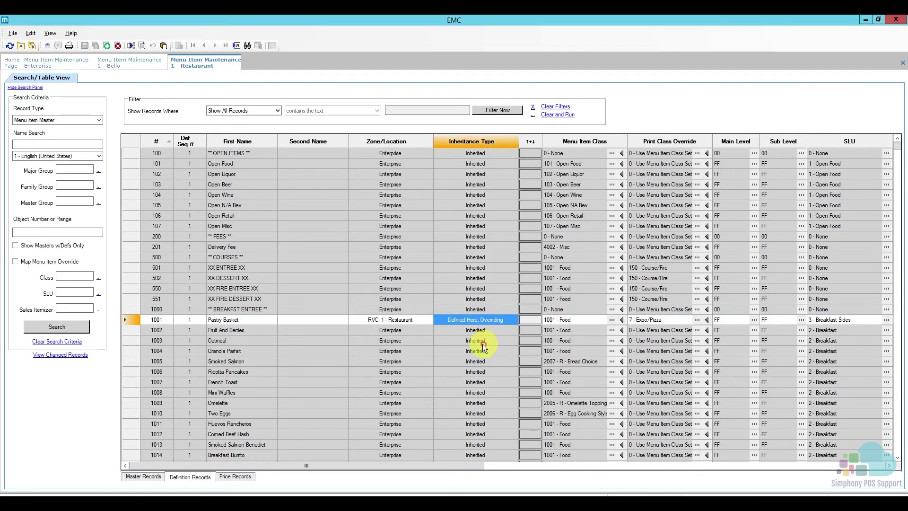
pyautogui.click(483, 329)
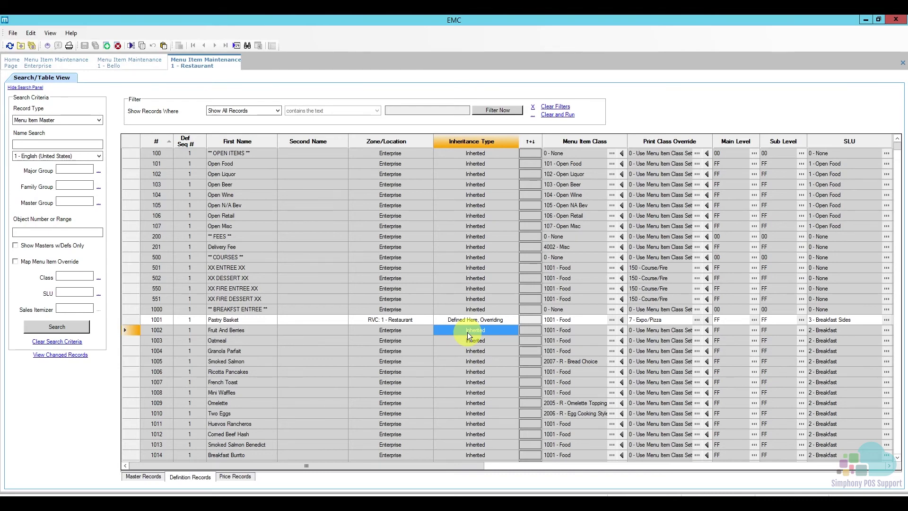
# Open Employee Maintenance at the Bello enterprise level, list all employee records and open the record of the employee signed in at the POS.
pyautogui.click(15, 64)
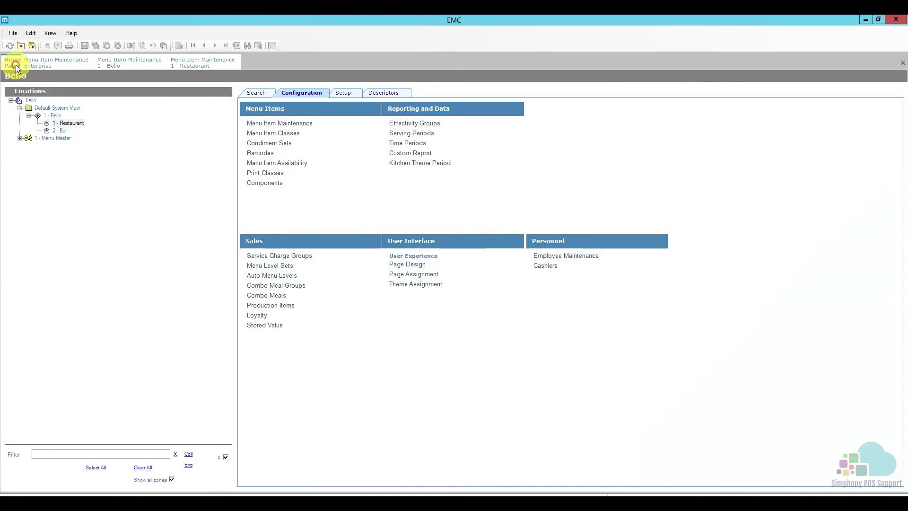
pyautogui.click(31, 101)
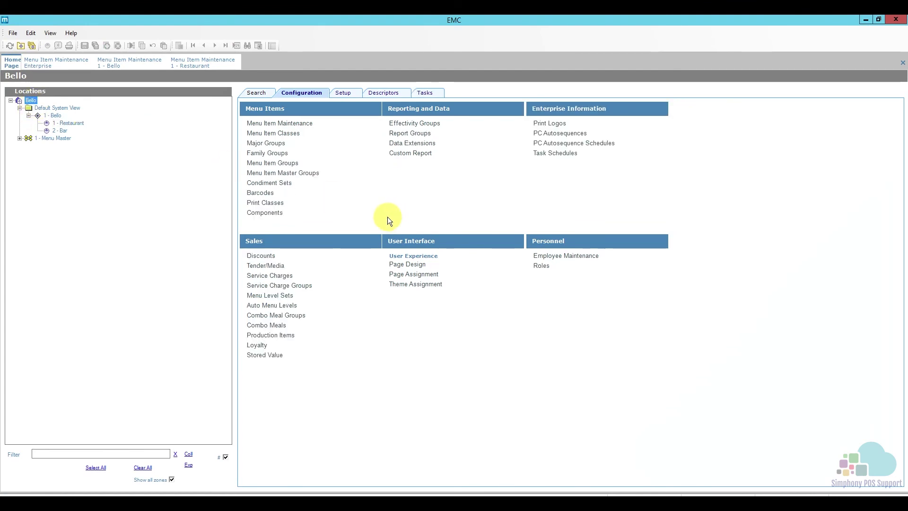
pyautogui.click(548, 257)
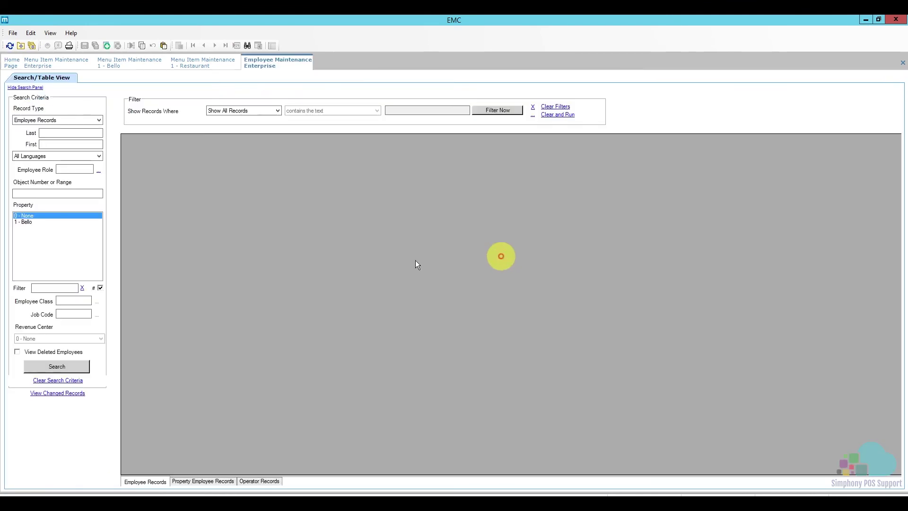
pyautogui.click(70, 368)
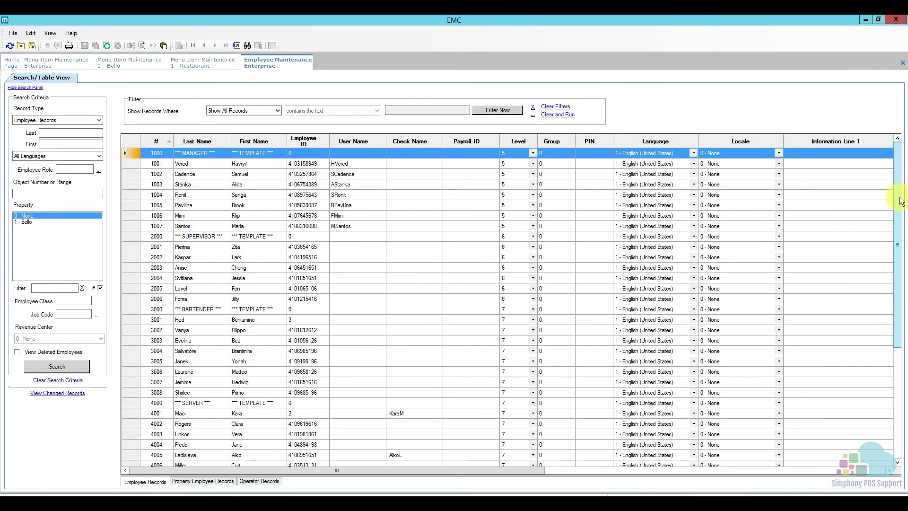
pyautogui.moveTo(897, 198); pyautogui.dragTo(873, 361)
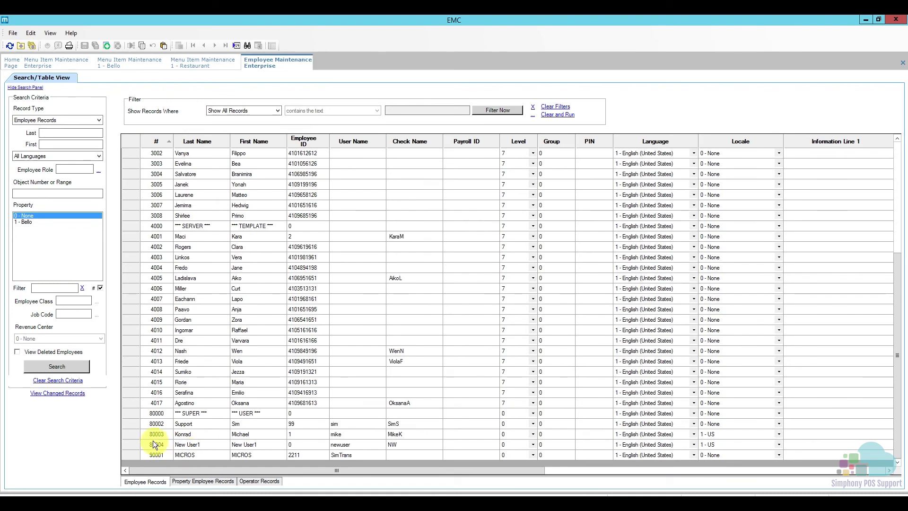
pyautogui.doubleClick(133, 433)
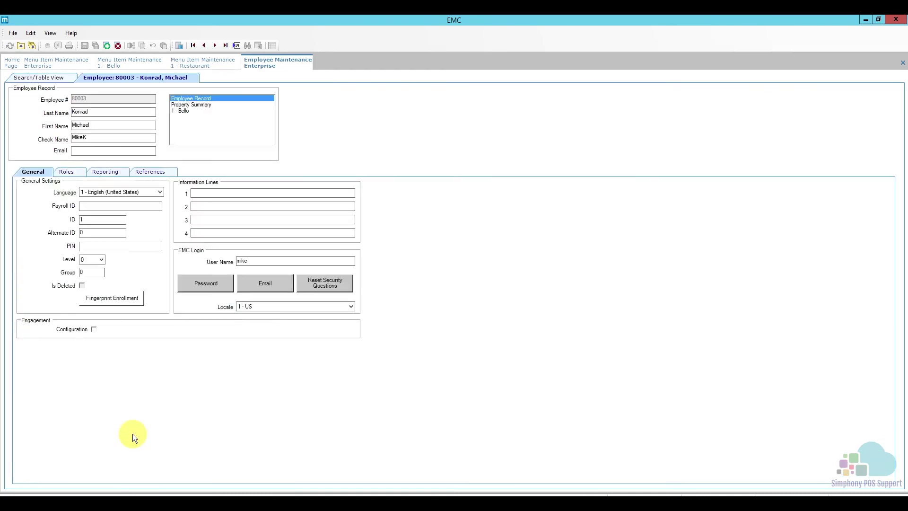
# Examine the employee's role assignment, reviewing the selectable roles and the hierarchy locations the role can apply to, without changing either.
pyautogui.click(74, 172)
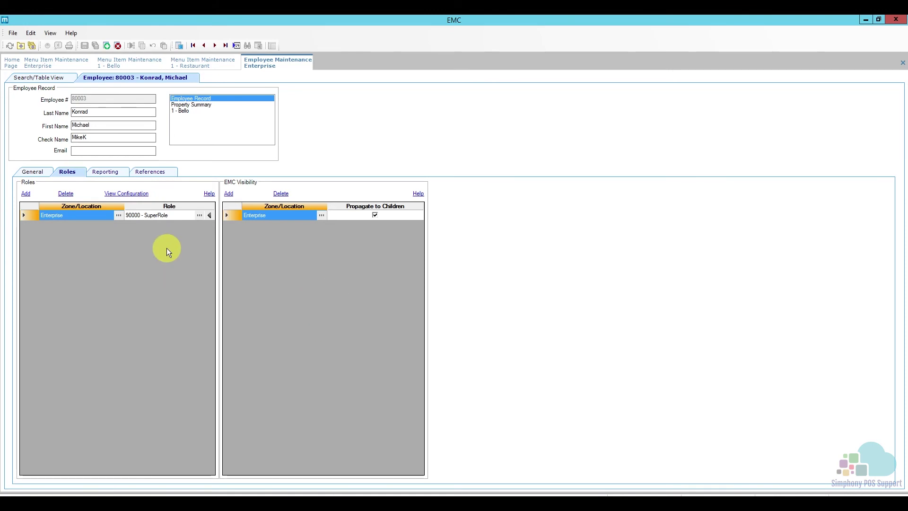
pyautogui.click(199, 216)
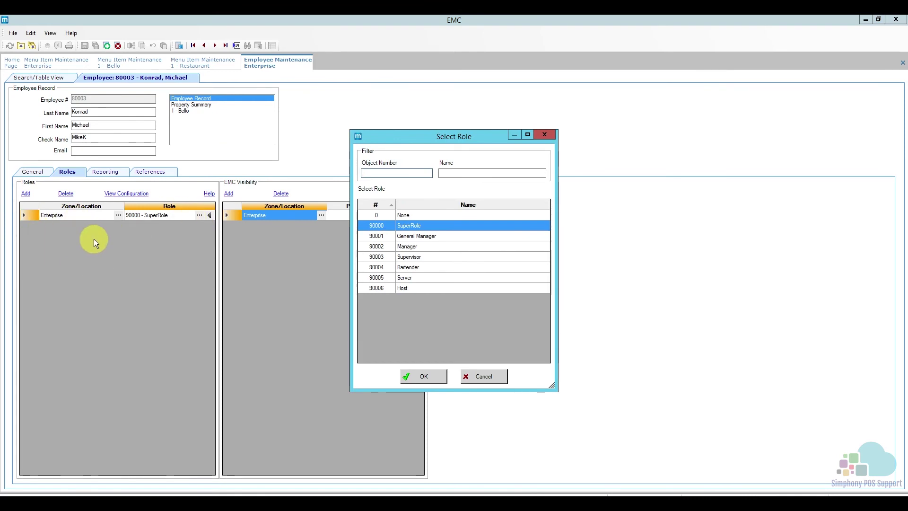
pyautogui.click(475, 378)
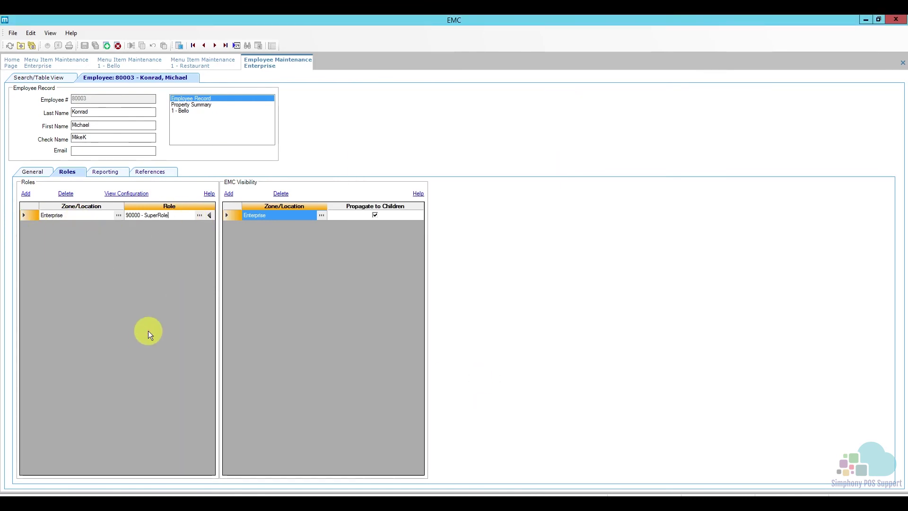
pyautogui.click(118, 215)
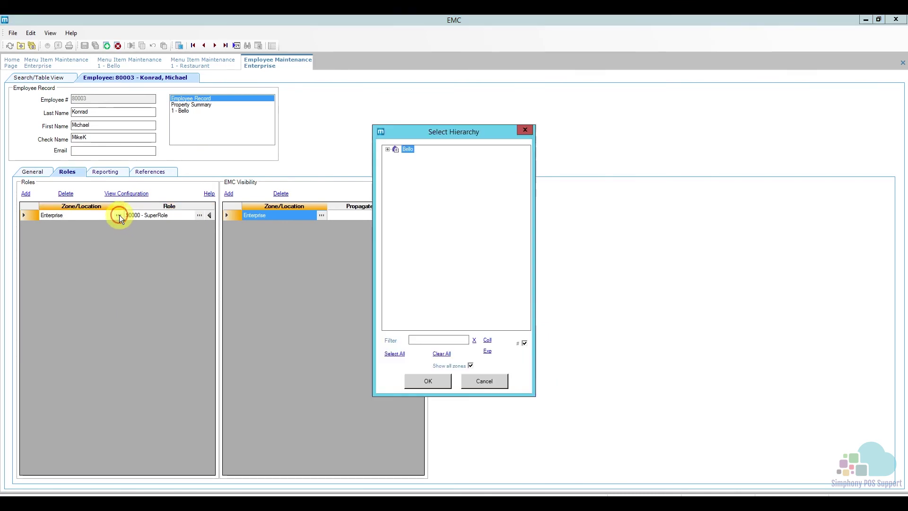
pyautogui.click(388, 149)
pyautogui.click(405, 164)
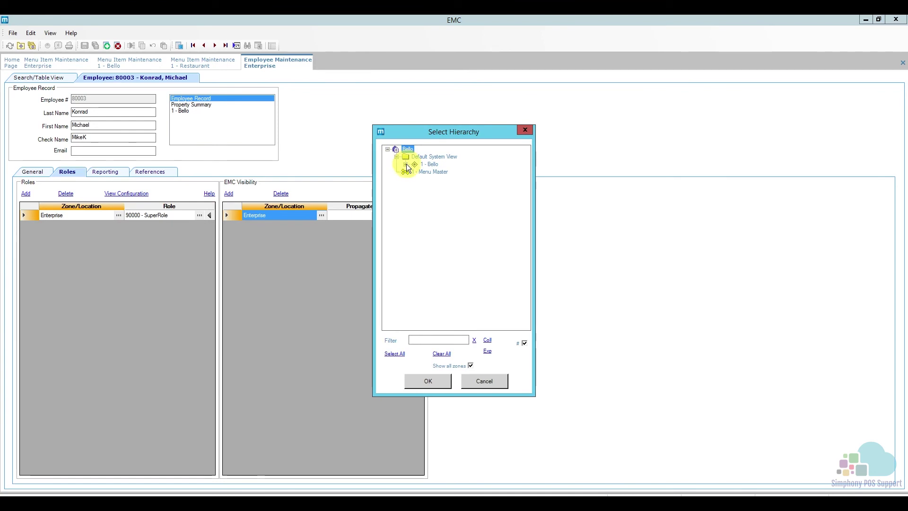
pyautogui.click(446, 172)
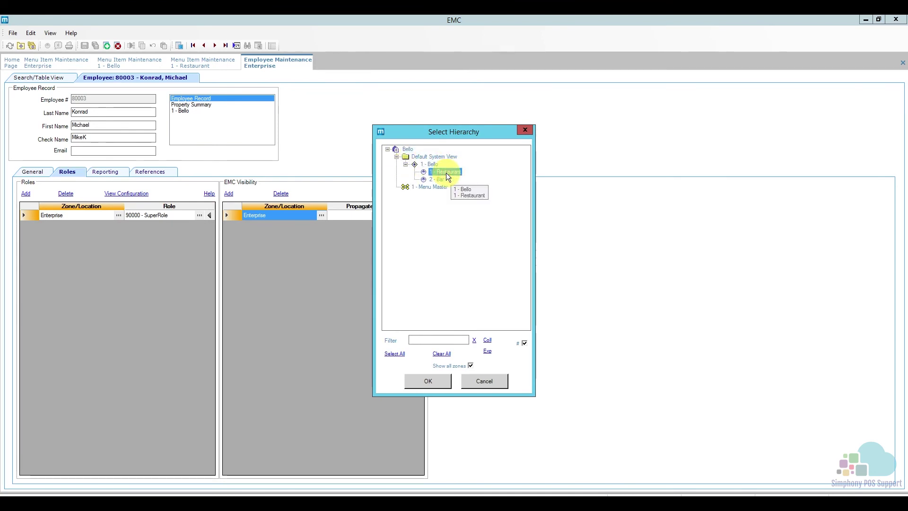
pyautogui.click(490, 384)
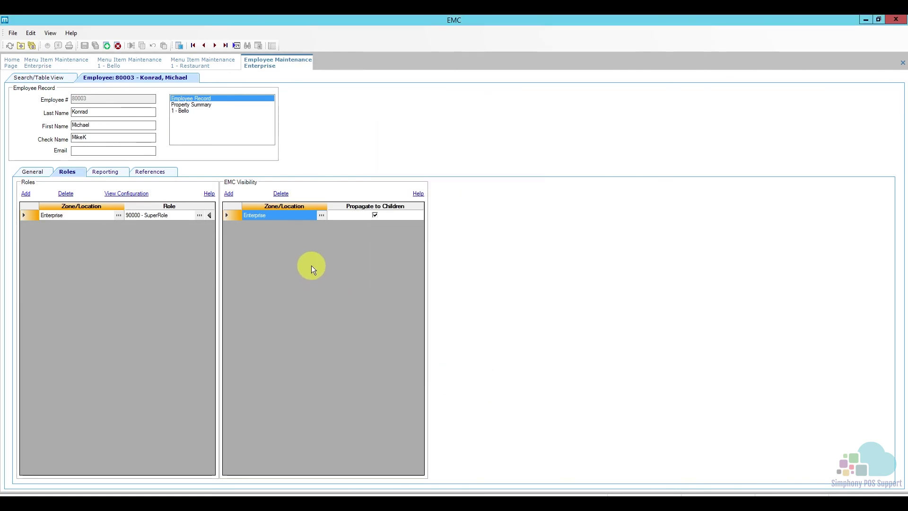
# Examine the hierarchy locations selectable for the employee's EMC visibility without changing it, and view the employee's reporting settings.
pyautogui.click(322, 216)
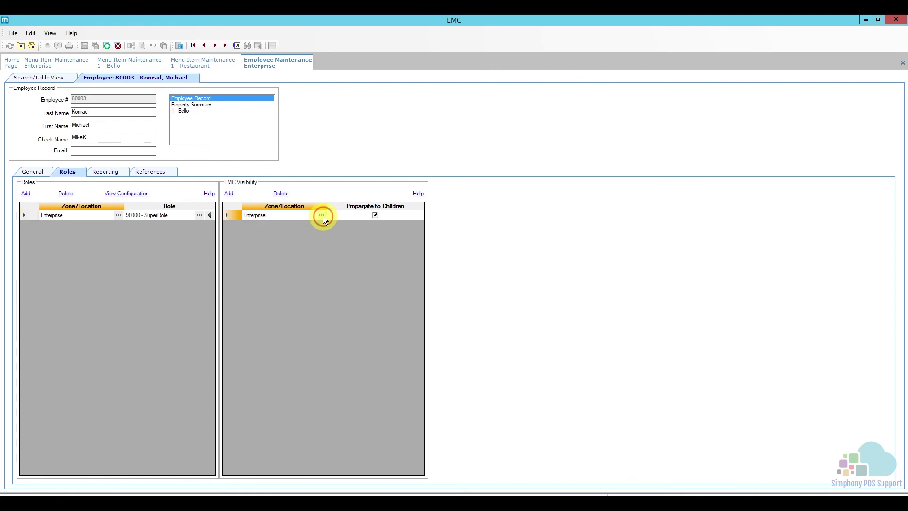
pyautogui.click(388, 149)
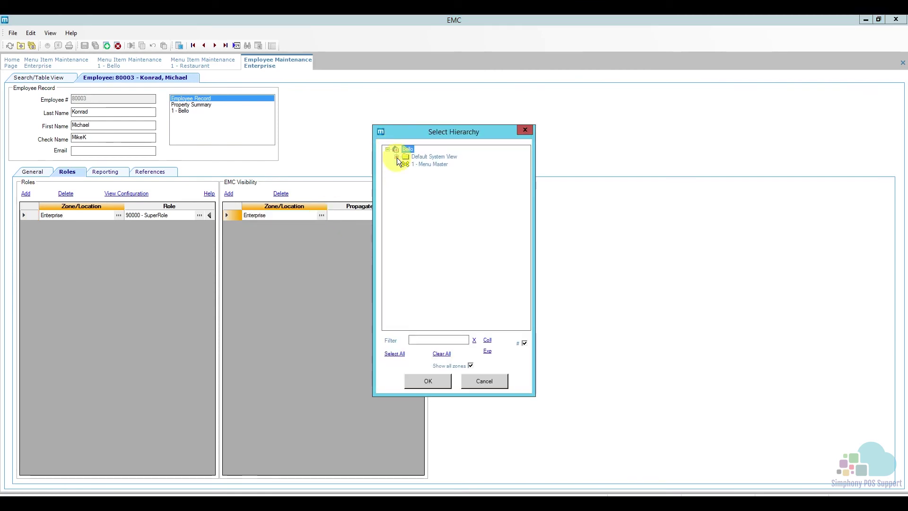
pyautogui.click(396, 157)
pyautogui.click(433, 165)
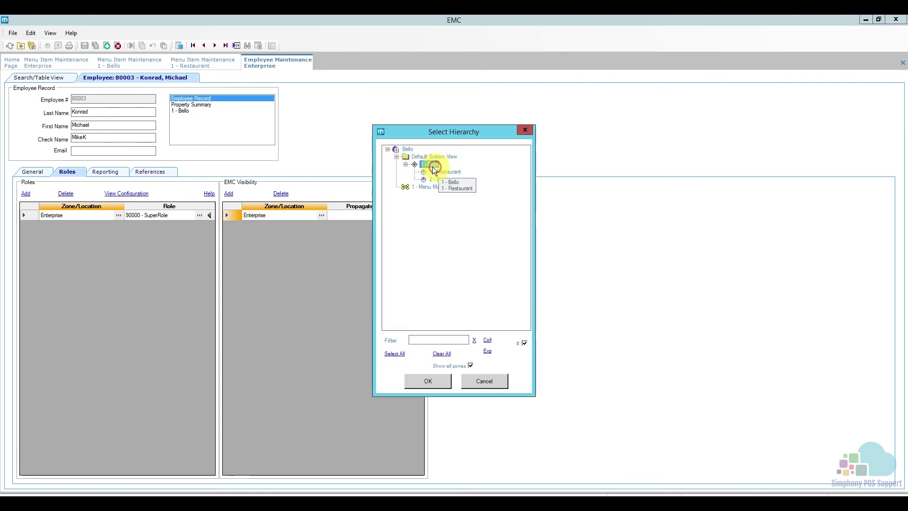
pyautogui.click(454, 173)
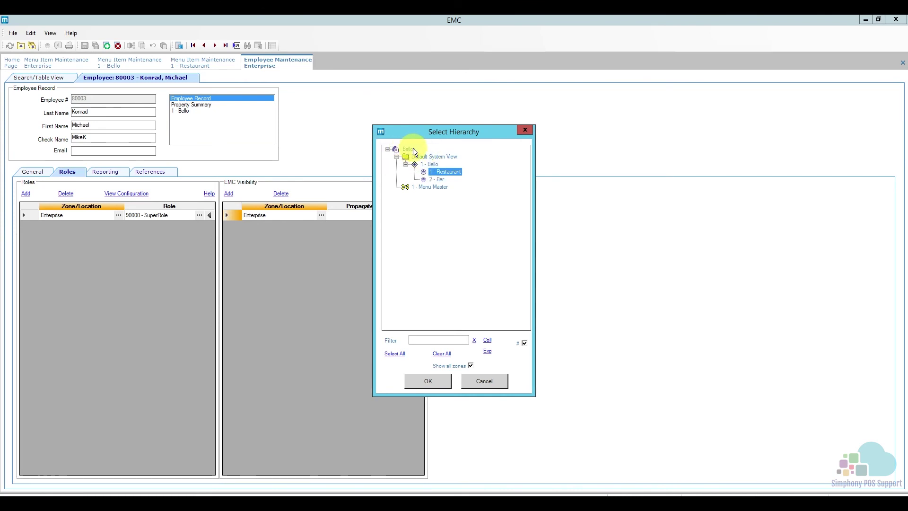
pyautogui.click(485, 382)
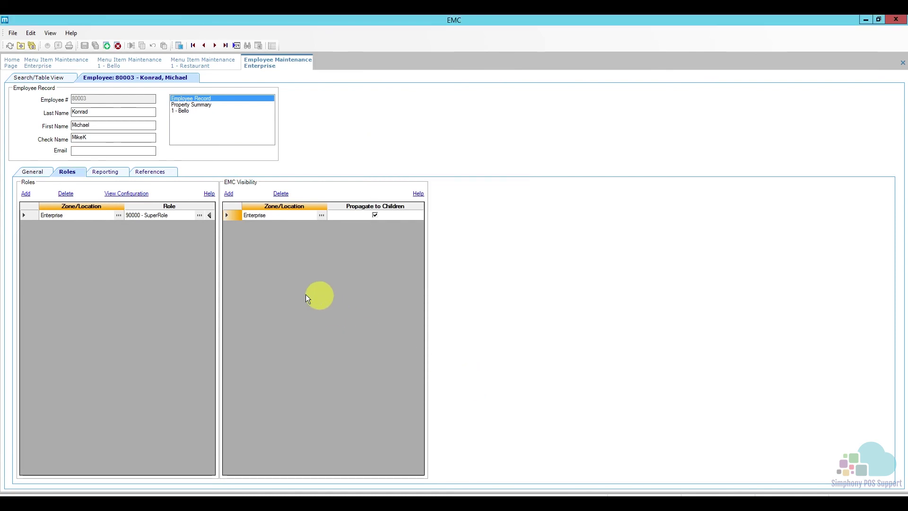
pyautogui.click(114, 174)
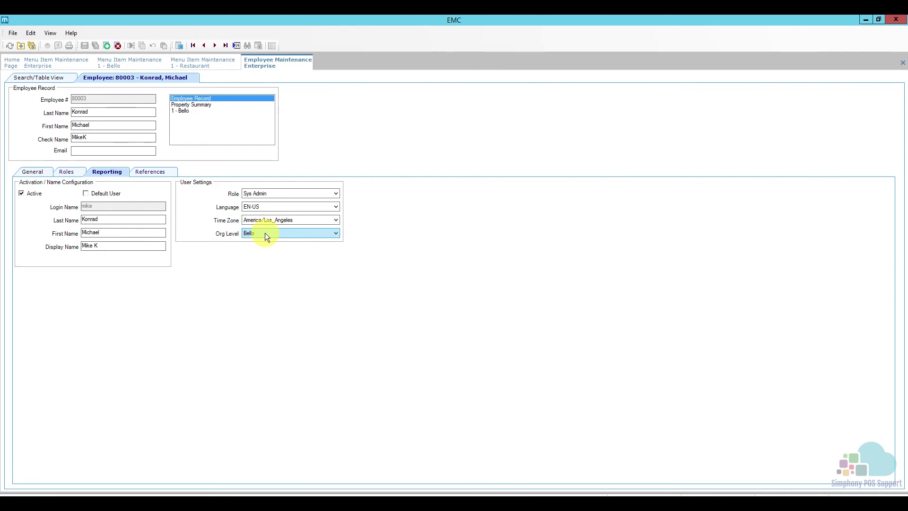
# Open the Roles module at the Bello enterprise level and open the SuperRole record.
pyautogui.click(12, 62)
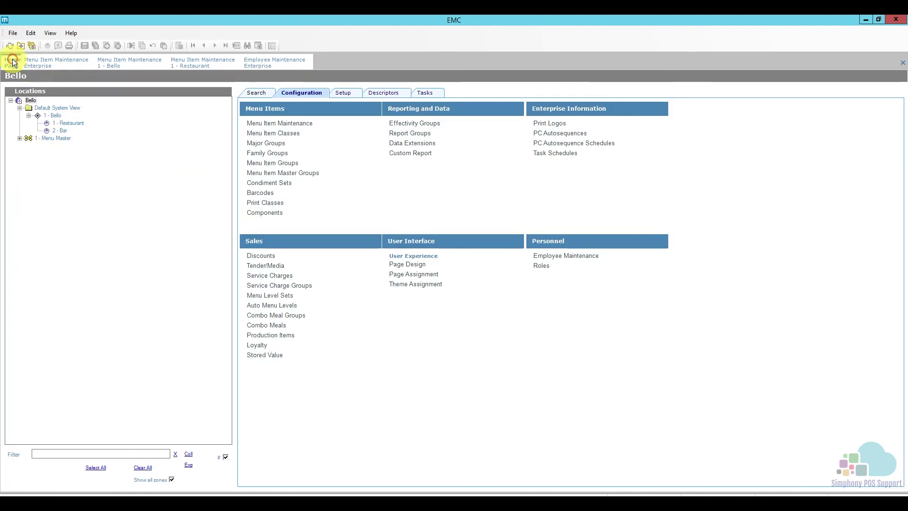
pyautogui.click(31, 100)
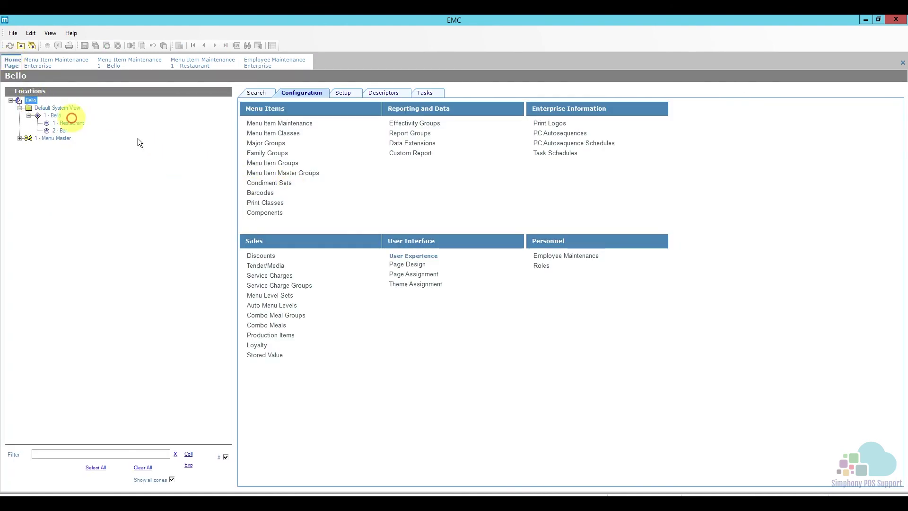
pyautogui.click(541, 265)
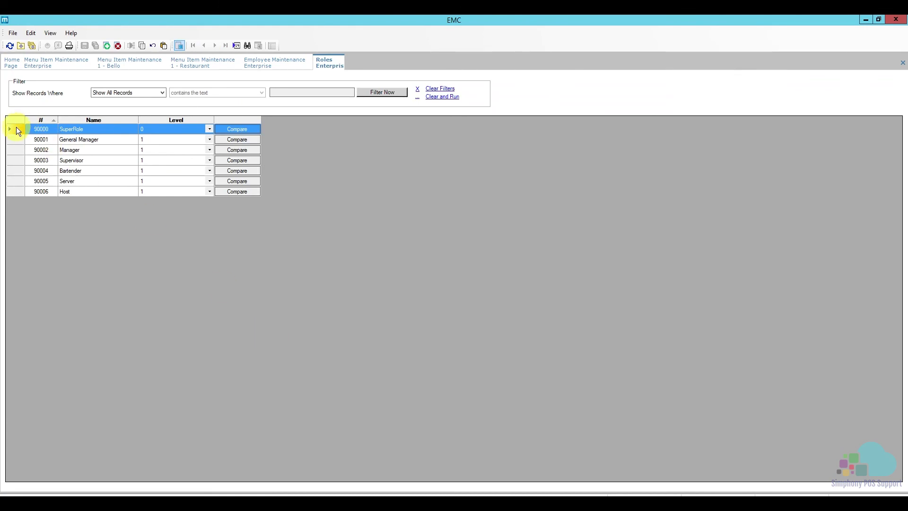
pyautogui.doubleClick(16, 127)
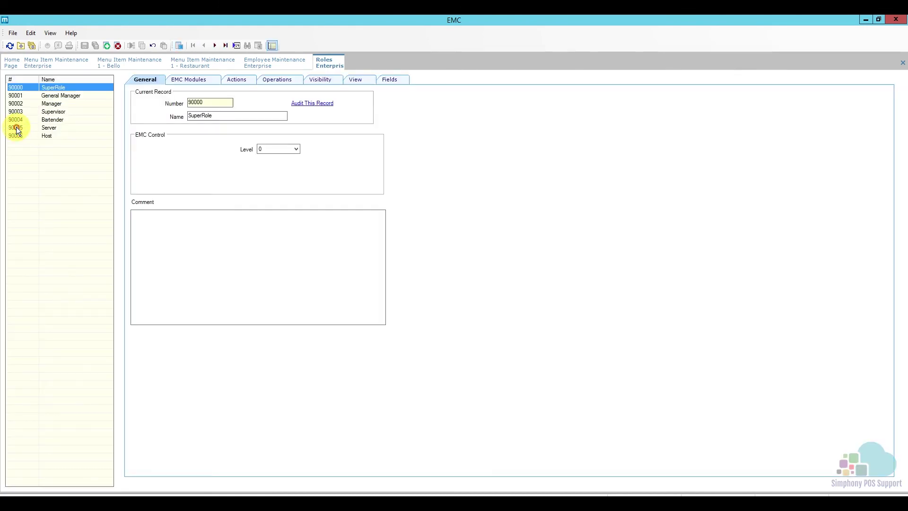
# View the SuperRole's EMC module permissions, and switch to the same permissions for the Manager role.
pyautogui.click(203, 79)
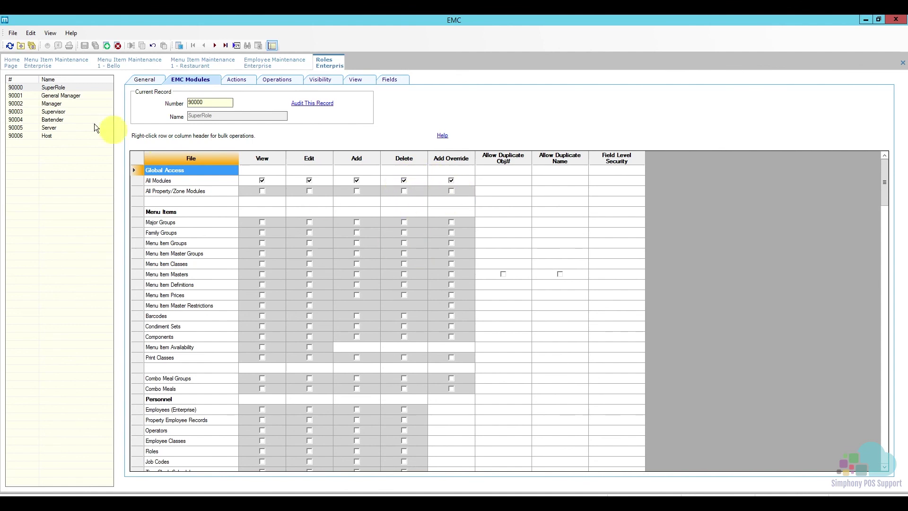
pyautogui.click(60, 104)
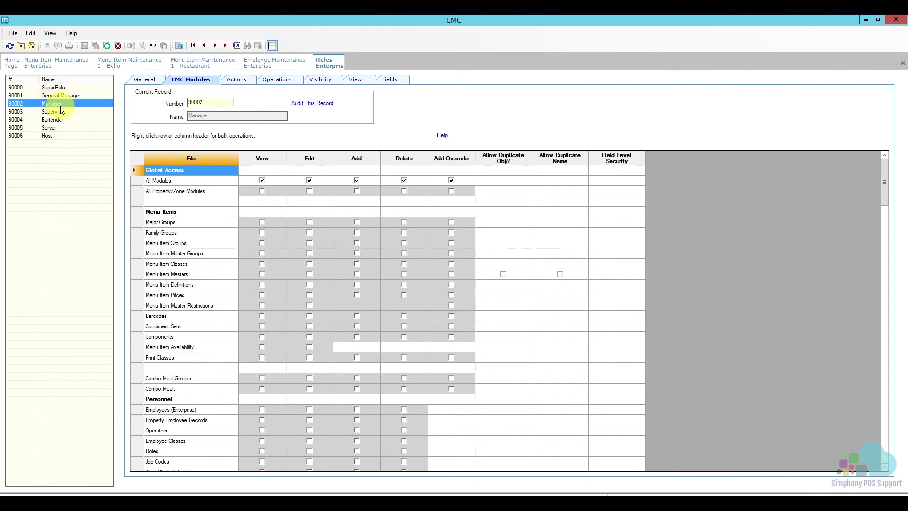
# Disable Delete and Add Override for All Modules in the Manager role, and review the individual module permissions, including the Menu Item Masters row.
pyautogui.click(404, 180)
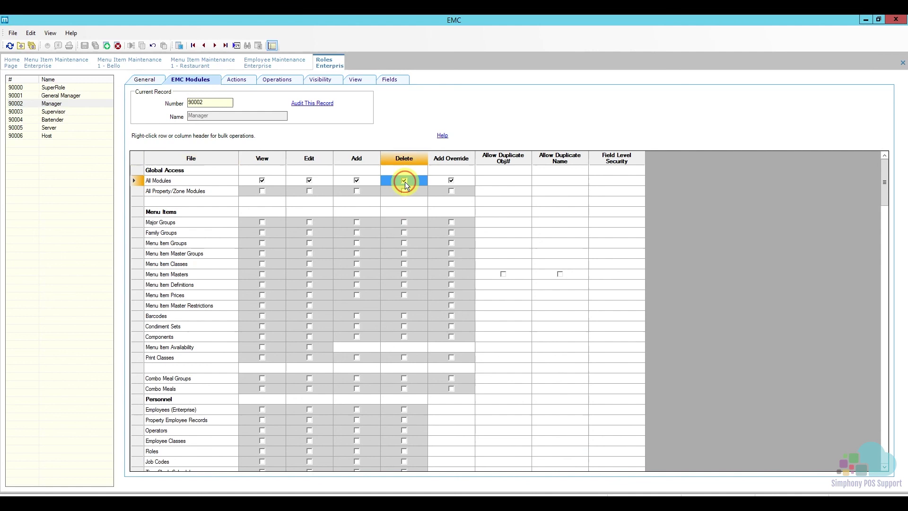
pyautogui.click(452, 180)
pyautogui.scroll(-2, 411, 260)
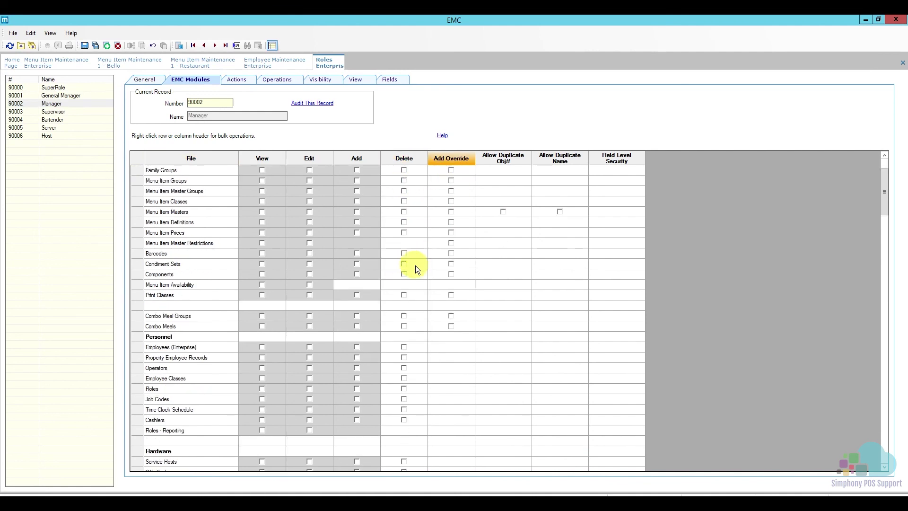
pyautogui.scroll(-4, 414, 268)
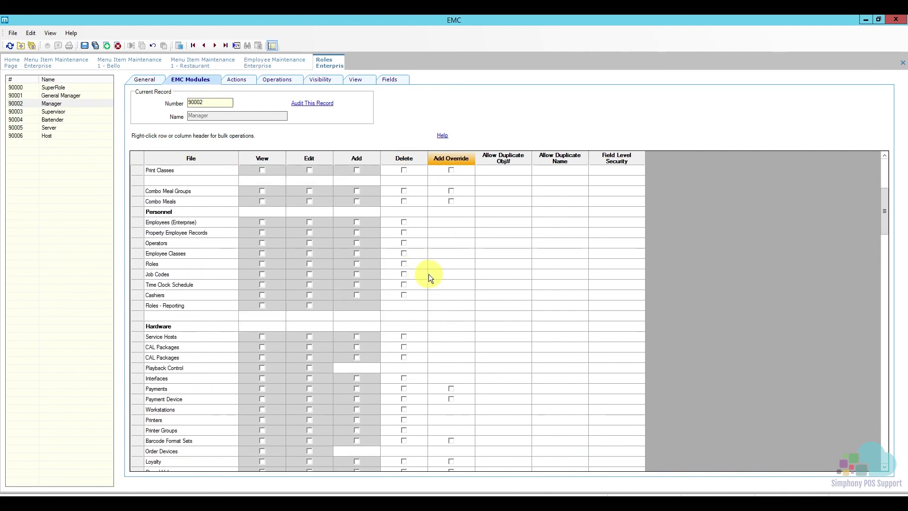
pyautogui.scroll(5, 428, 273)
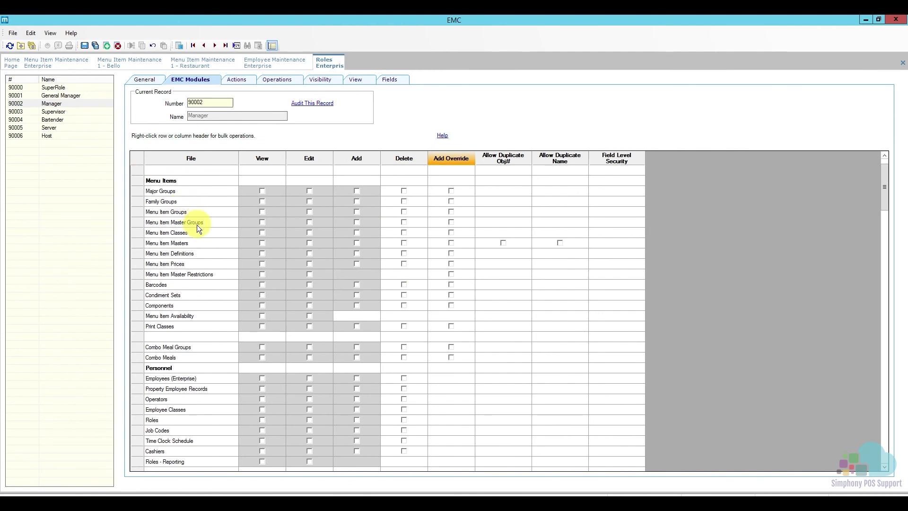
pyautogui.click(137, 243)
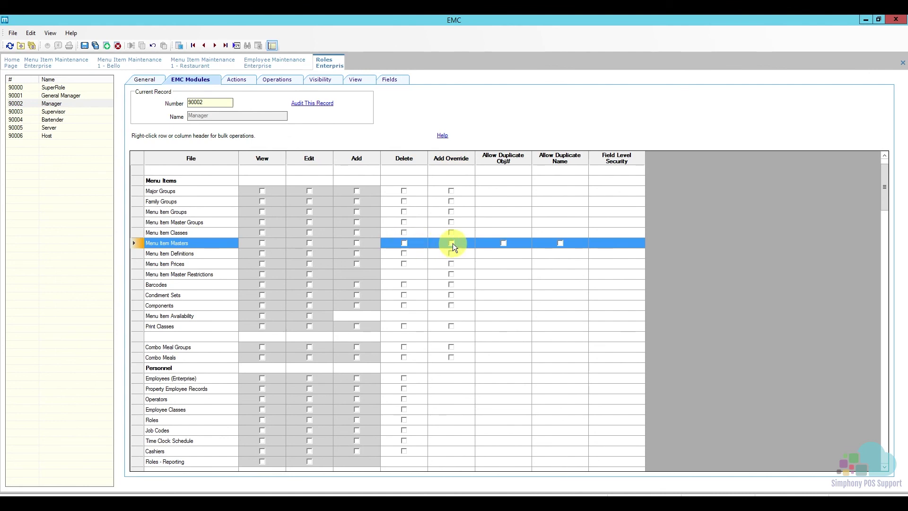
pyautogui.scroll(1, 254, 189)
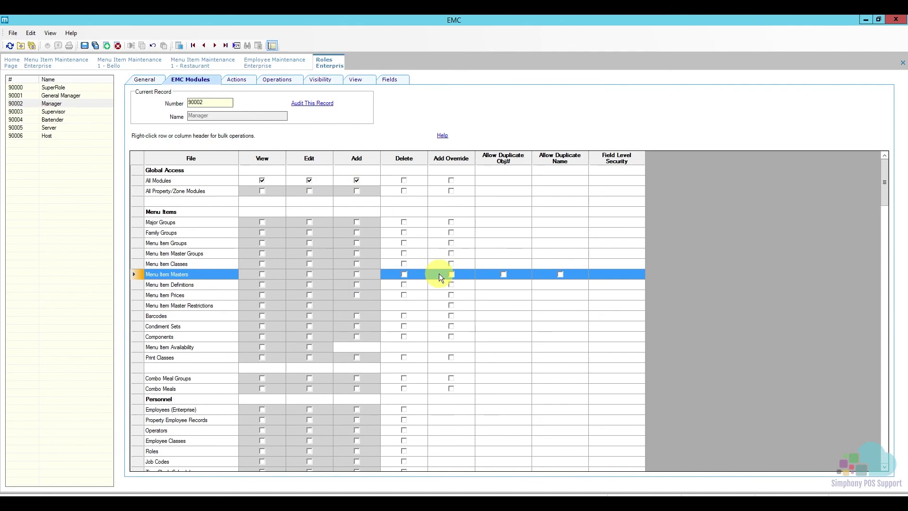
# Re-enable Delete and Add Override for All Modules in the Manager role and save the record.
pyautogui.click(403, 180)
pyautogui.click(451, 180)
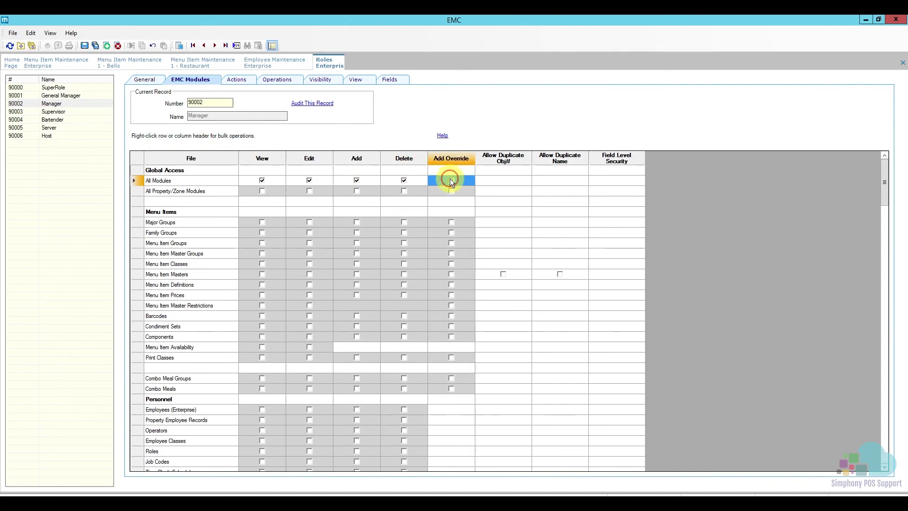
pyautogui.click(85, 46)
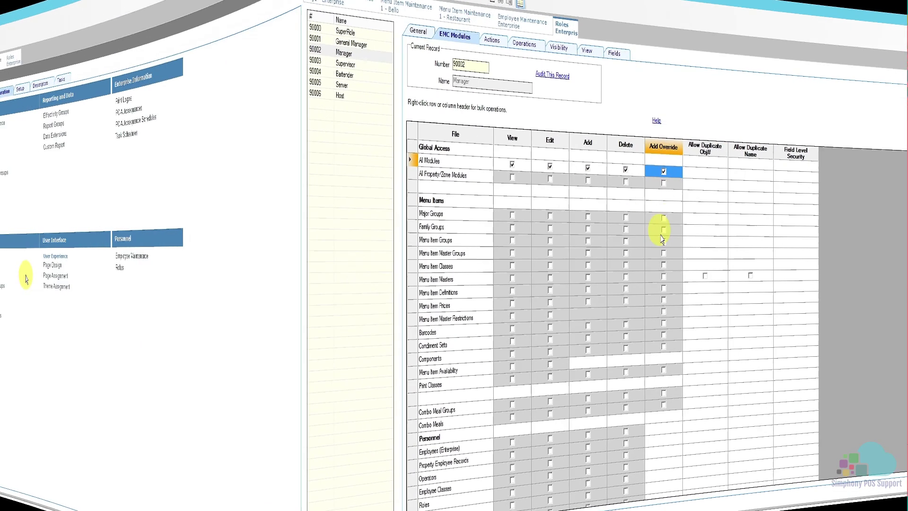